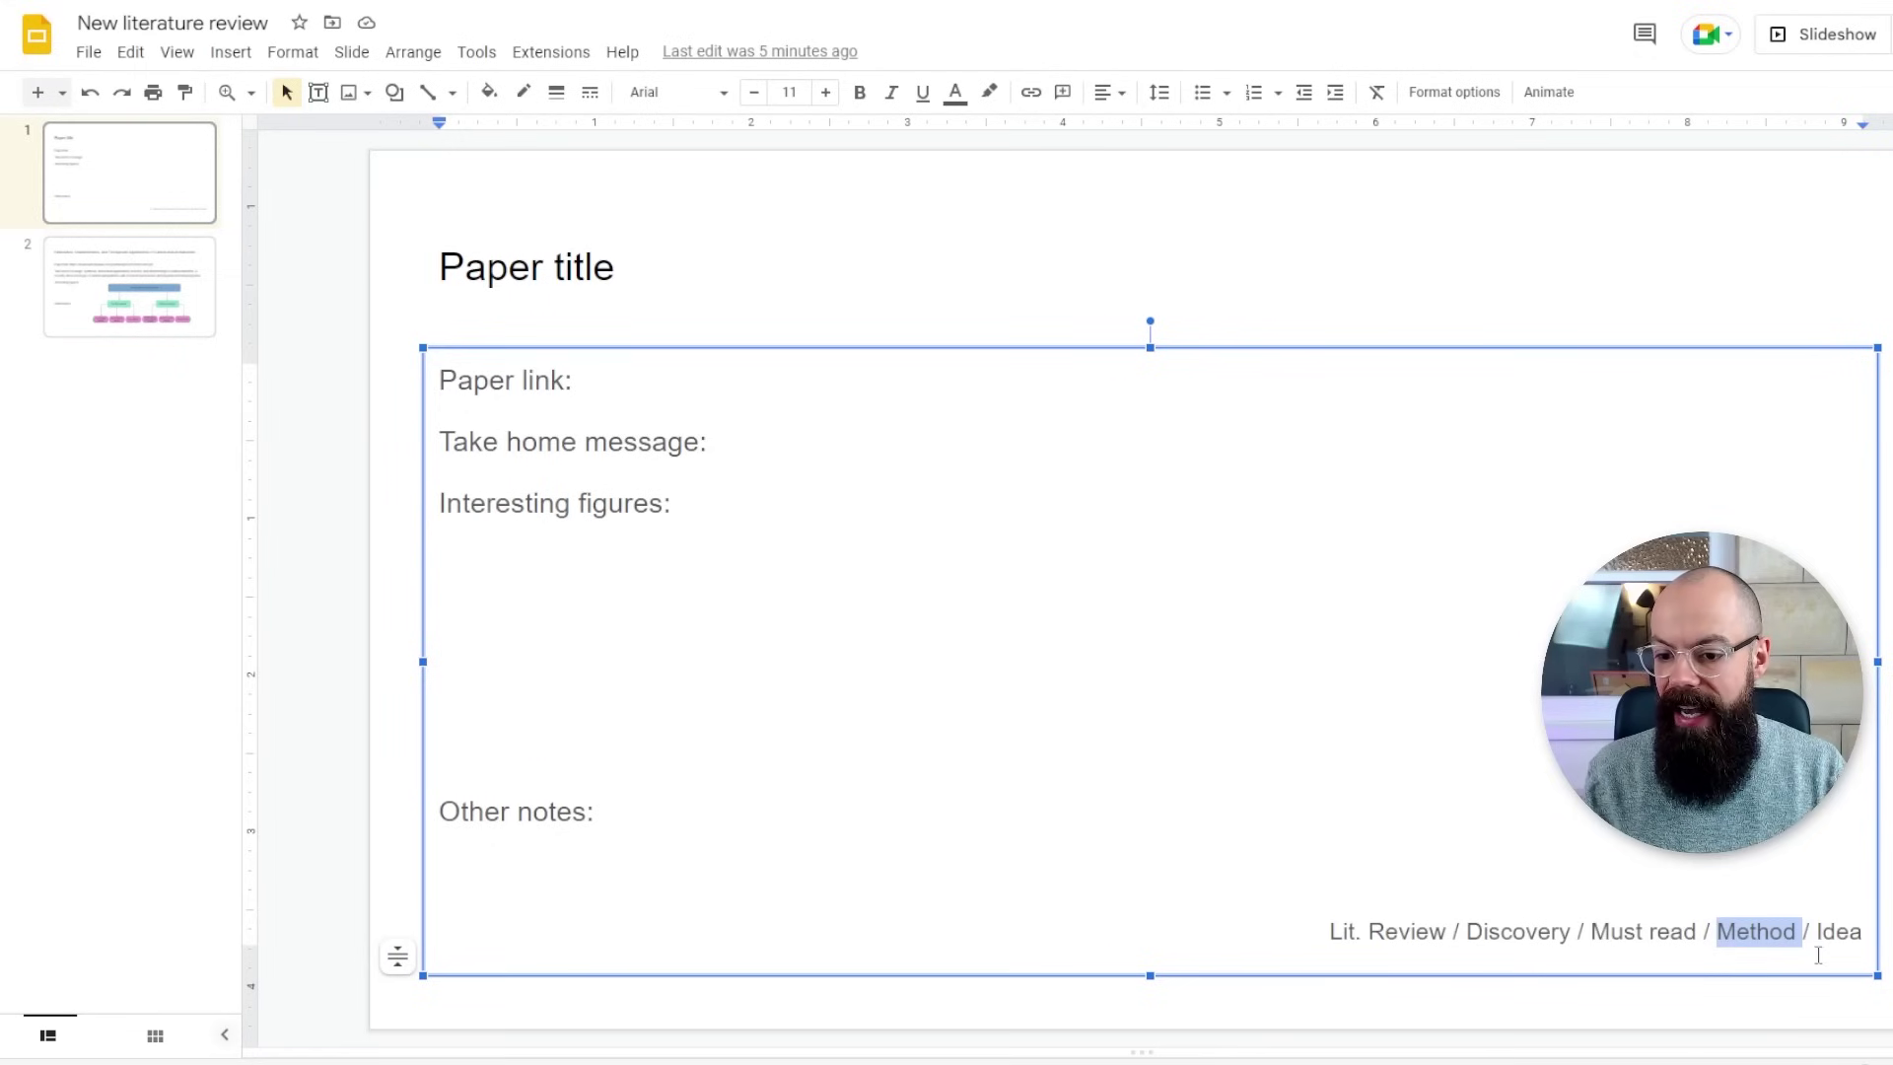
pyautogui.click(1823, 932)
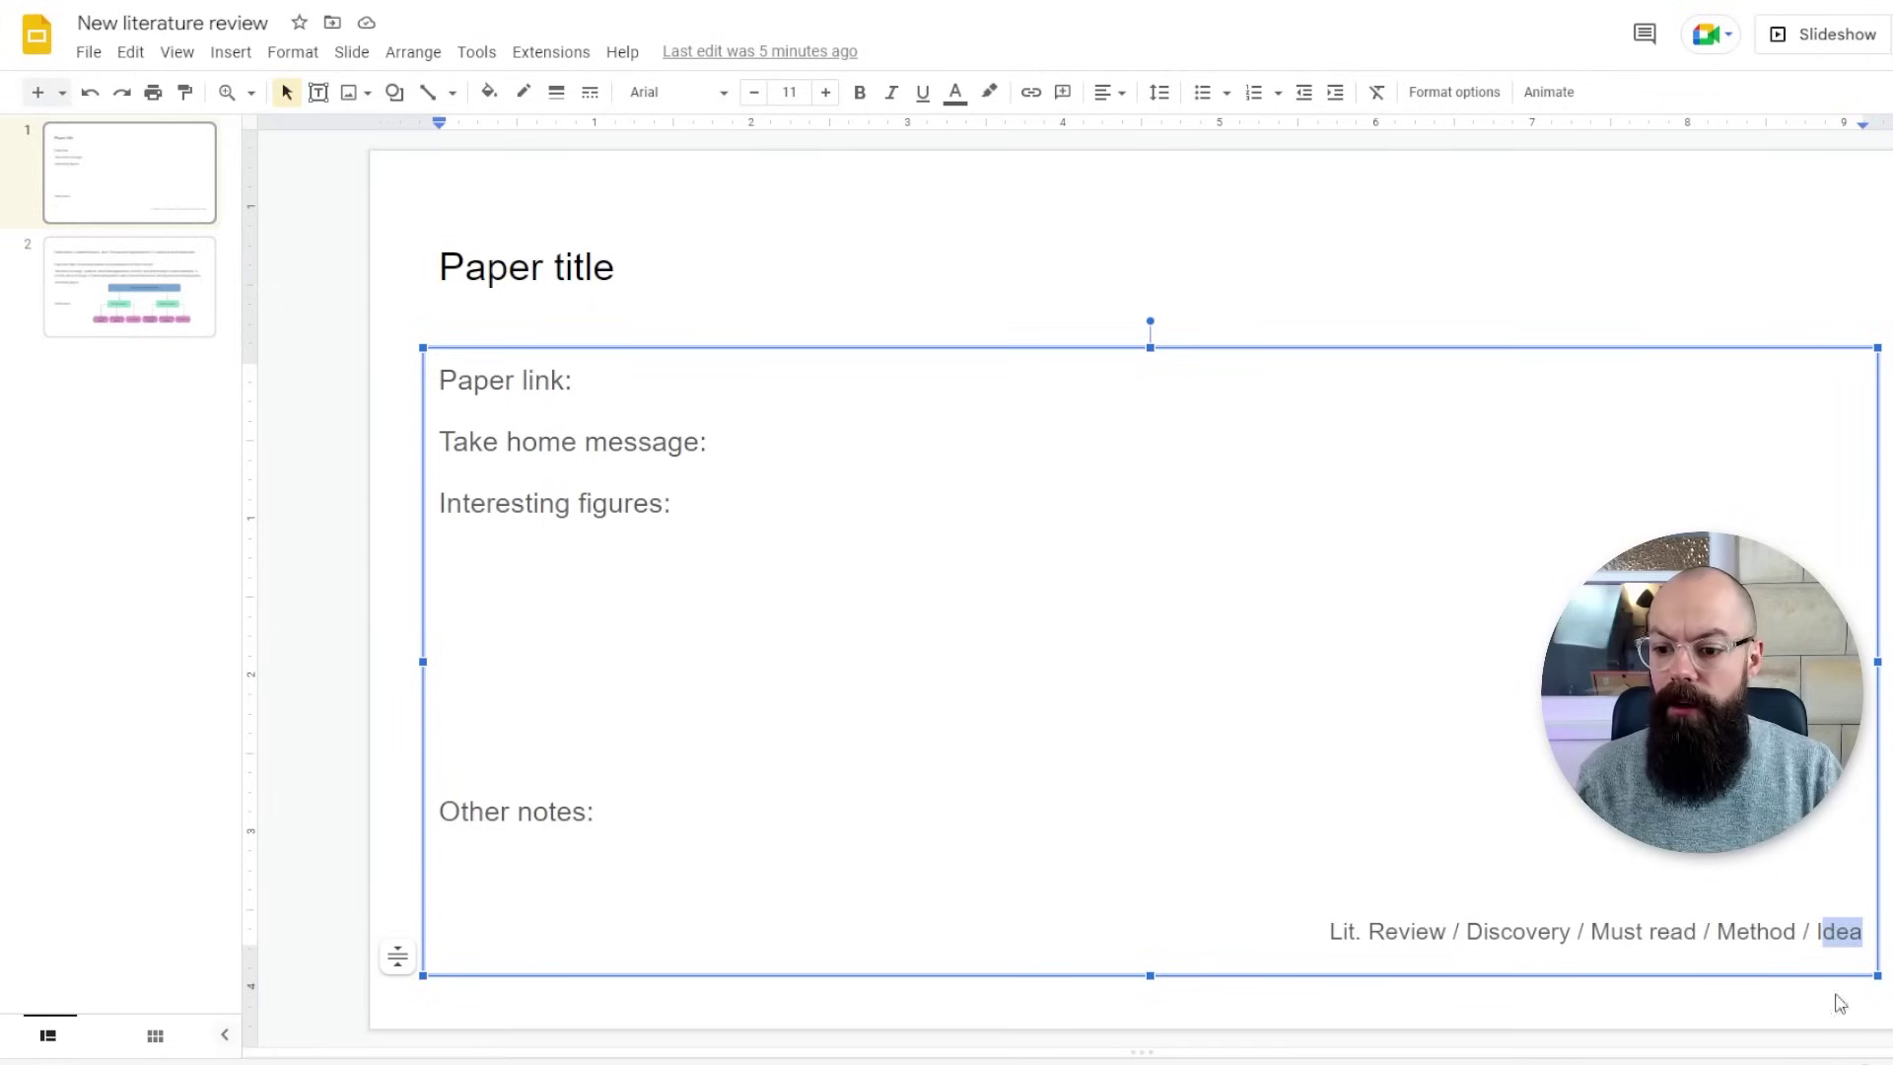
pyautogui.press('Left')
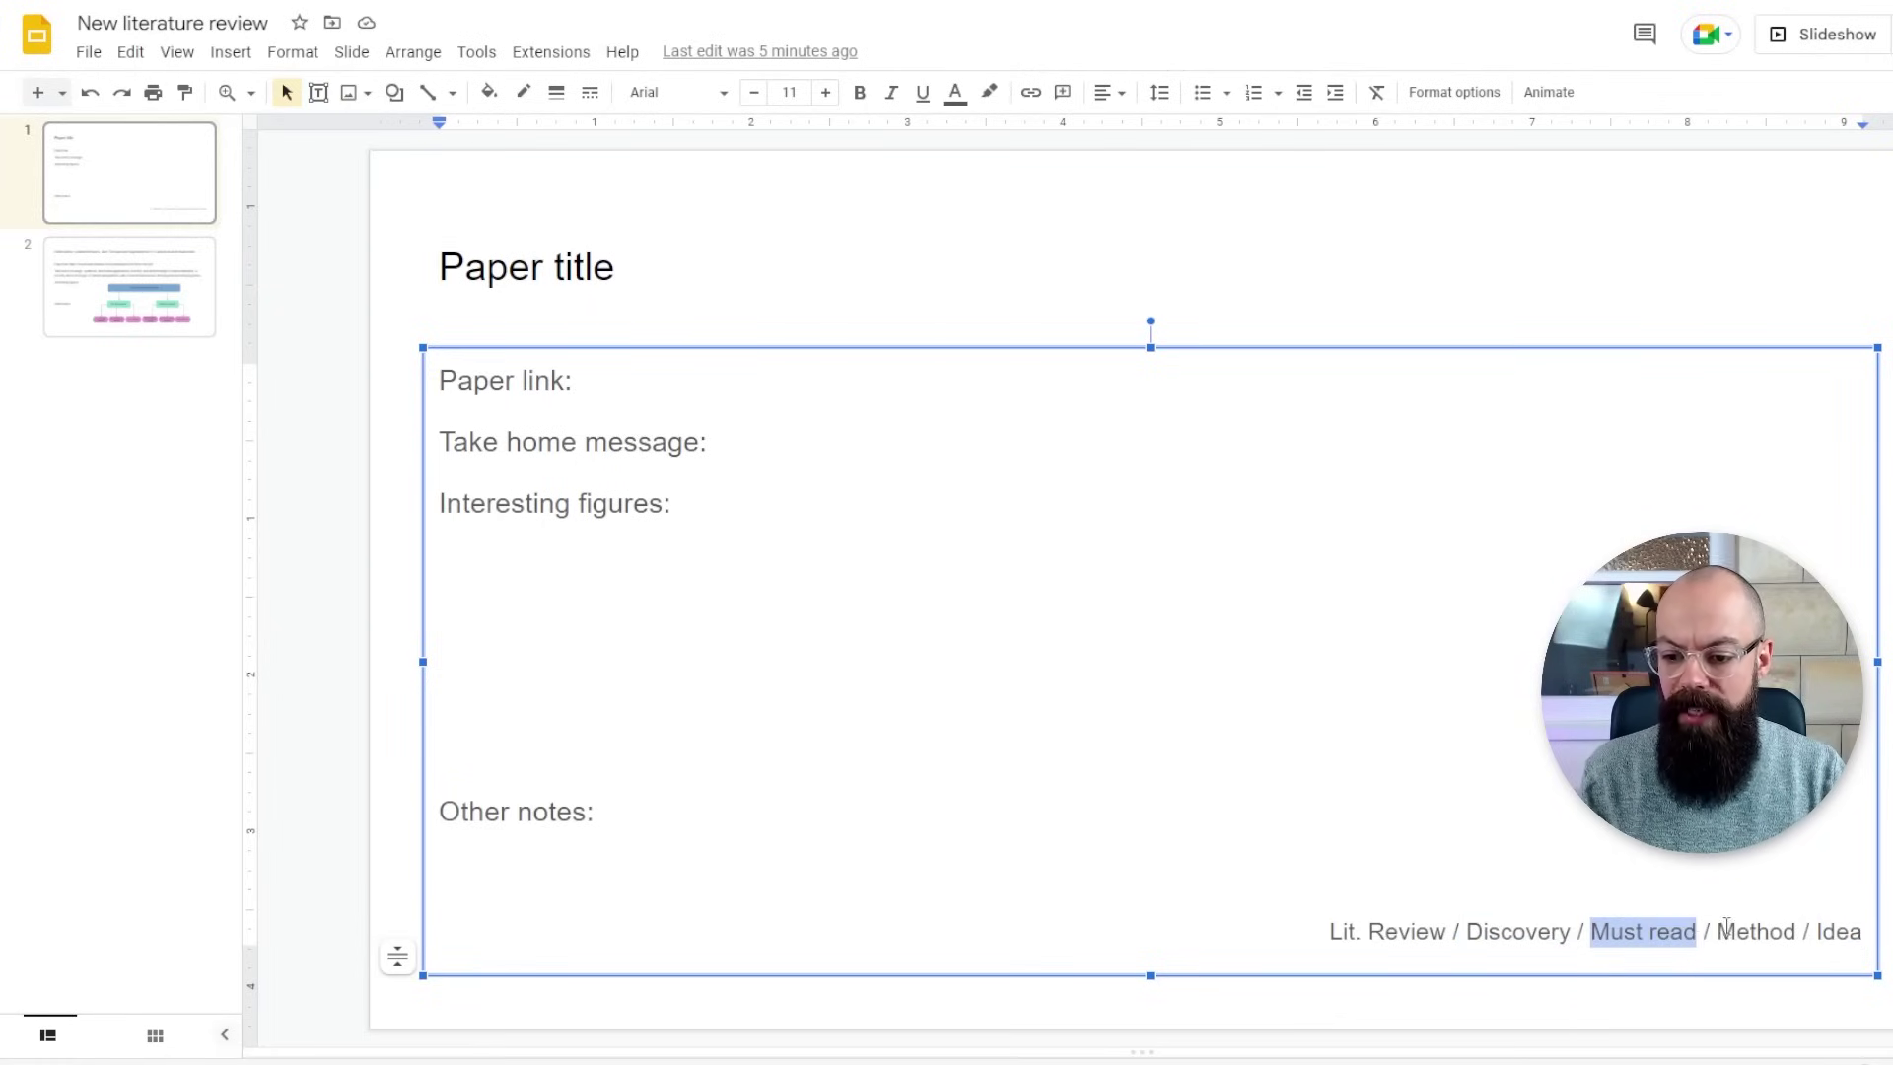
pyautogui.press('Escape')
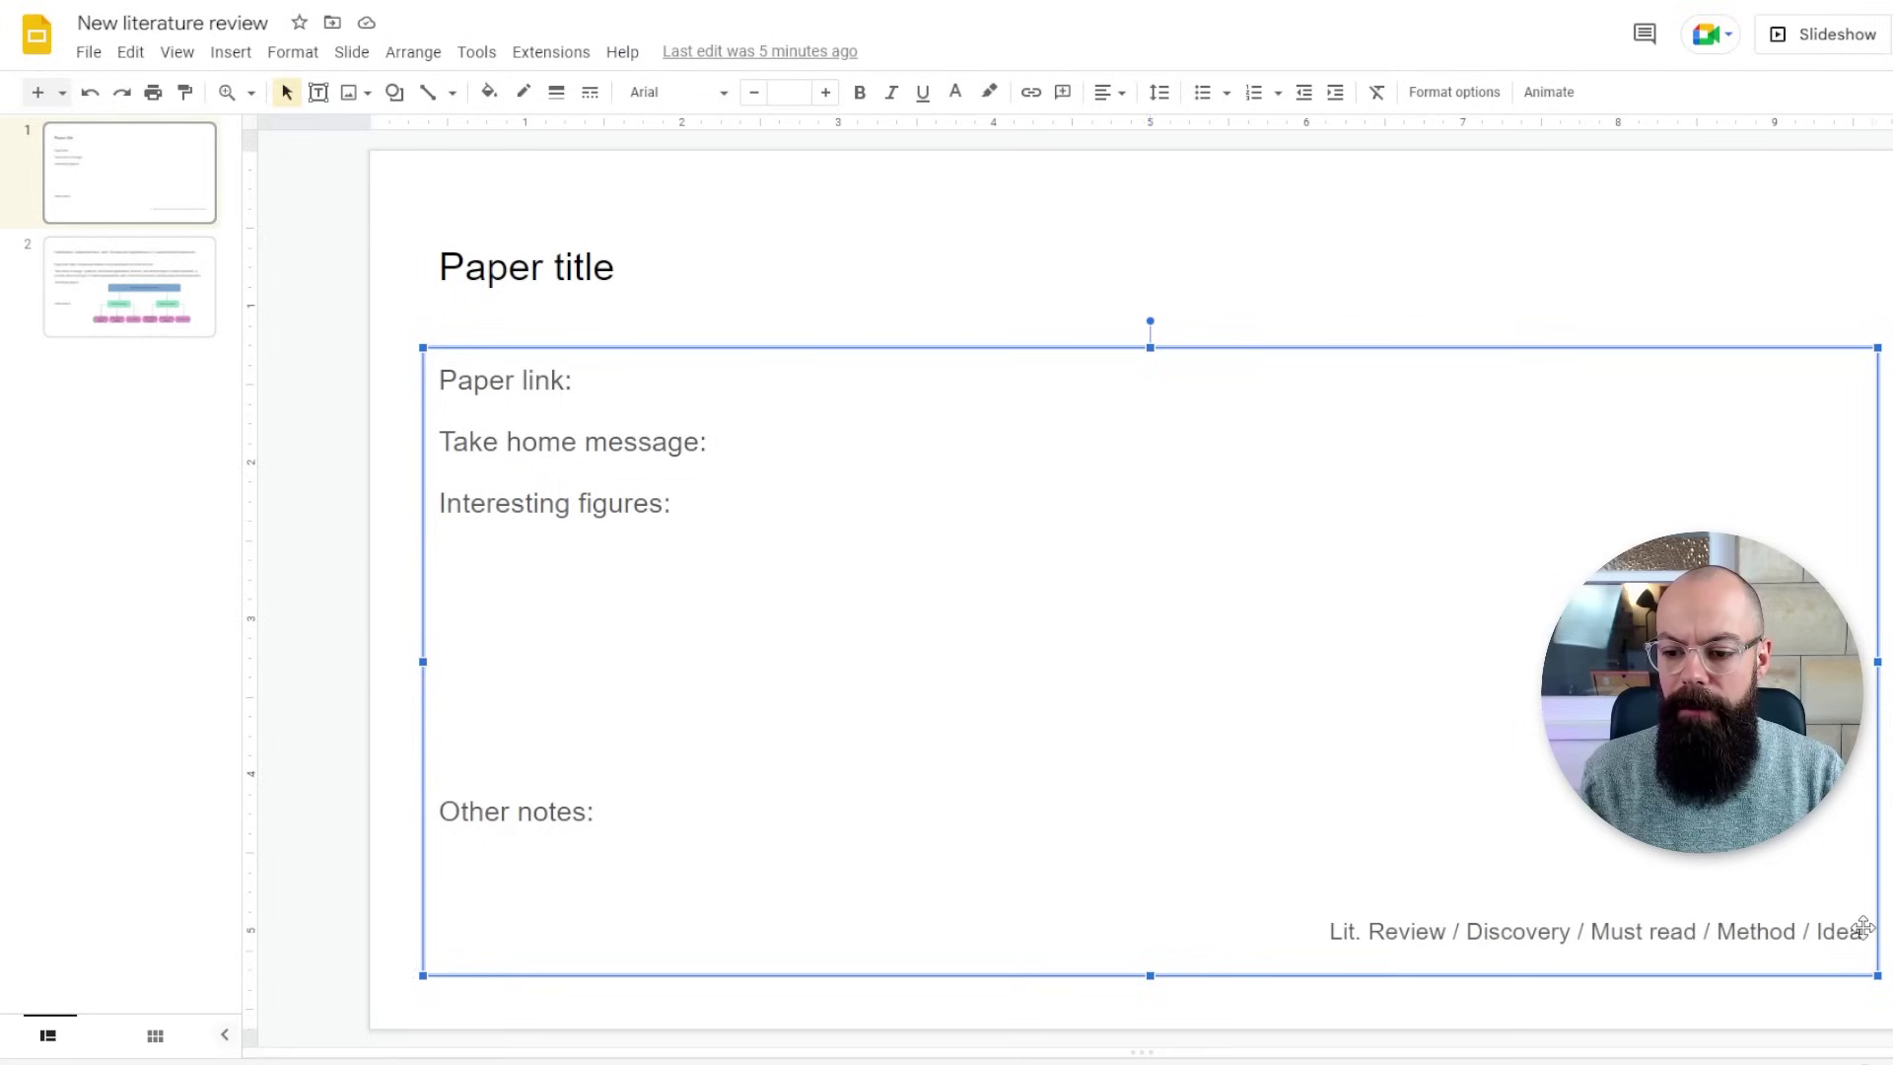
pyautogui.moveTo(1862, 930); pyautogui.dragTo(1665, 932)
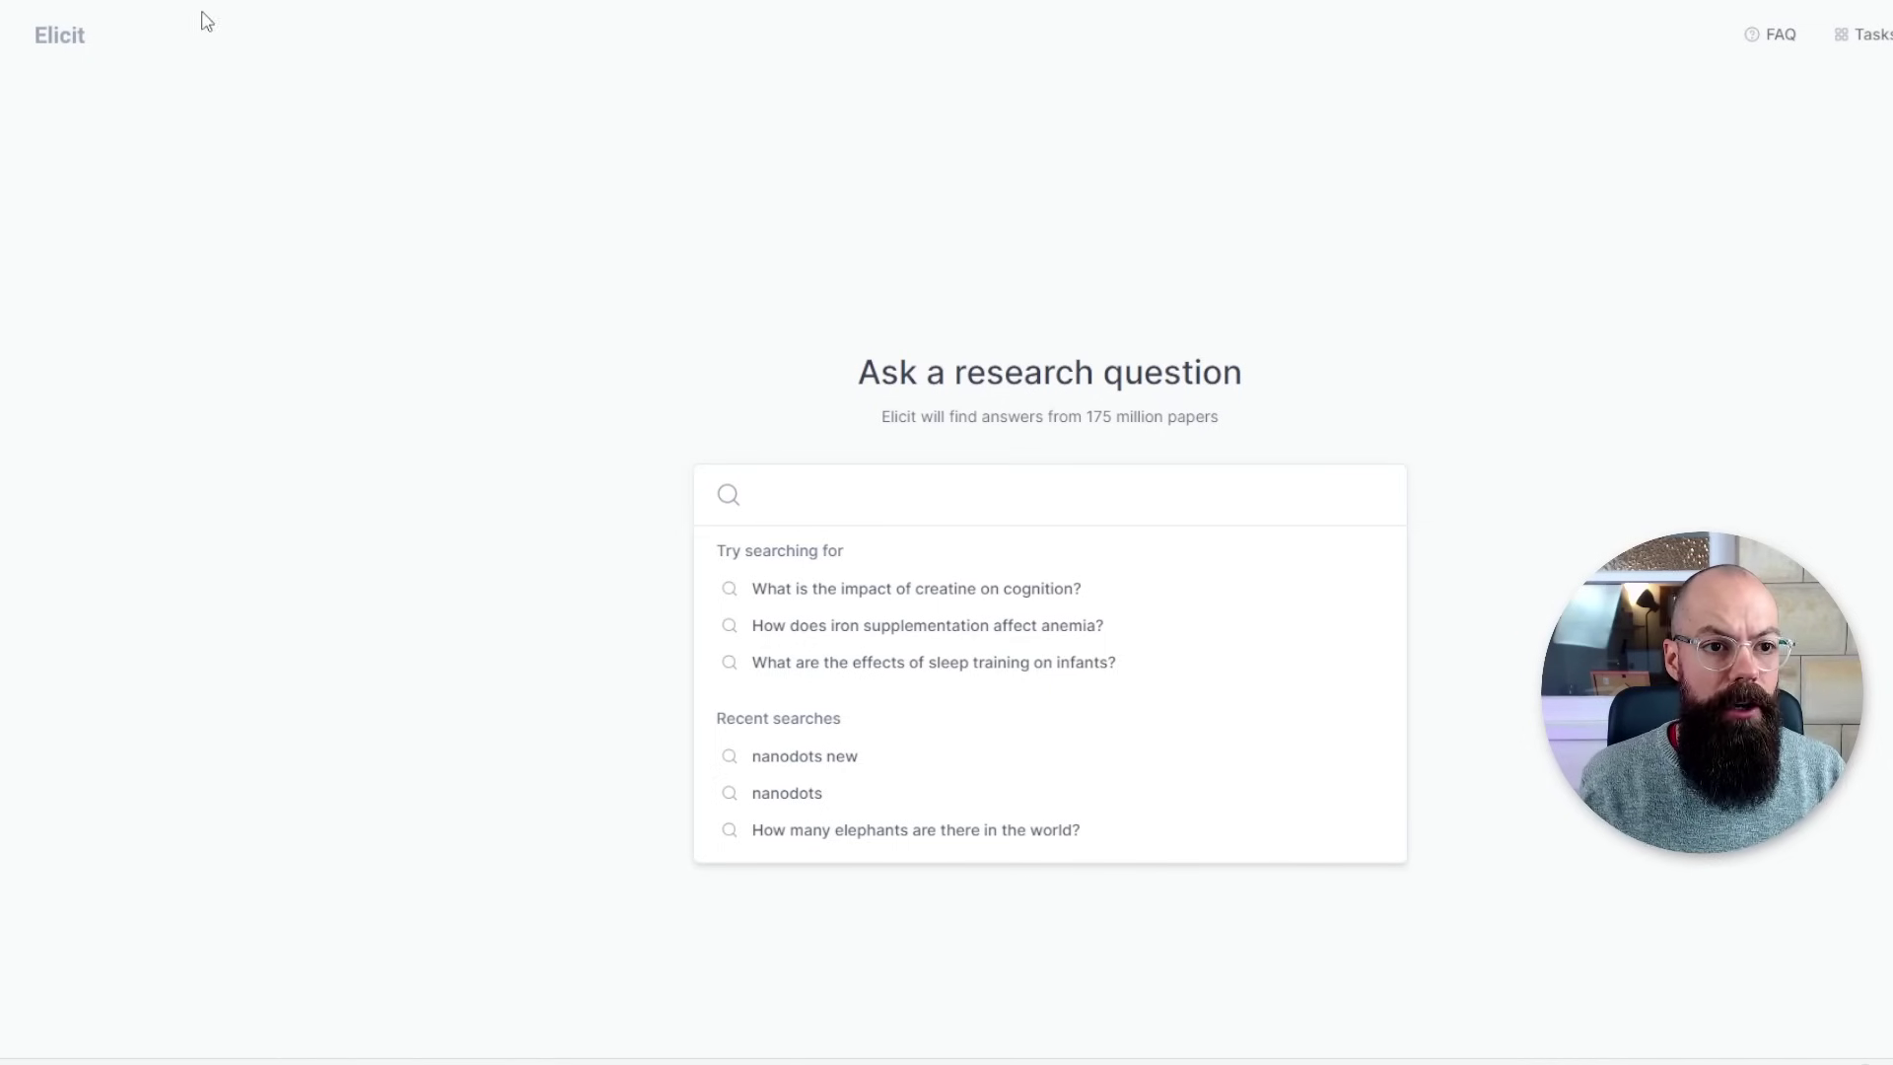
# Switch from Elicit to the Google Scholar search page.
pyautogui.click(207, 3)
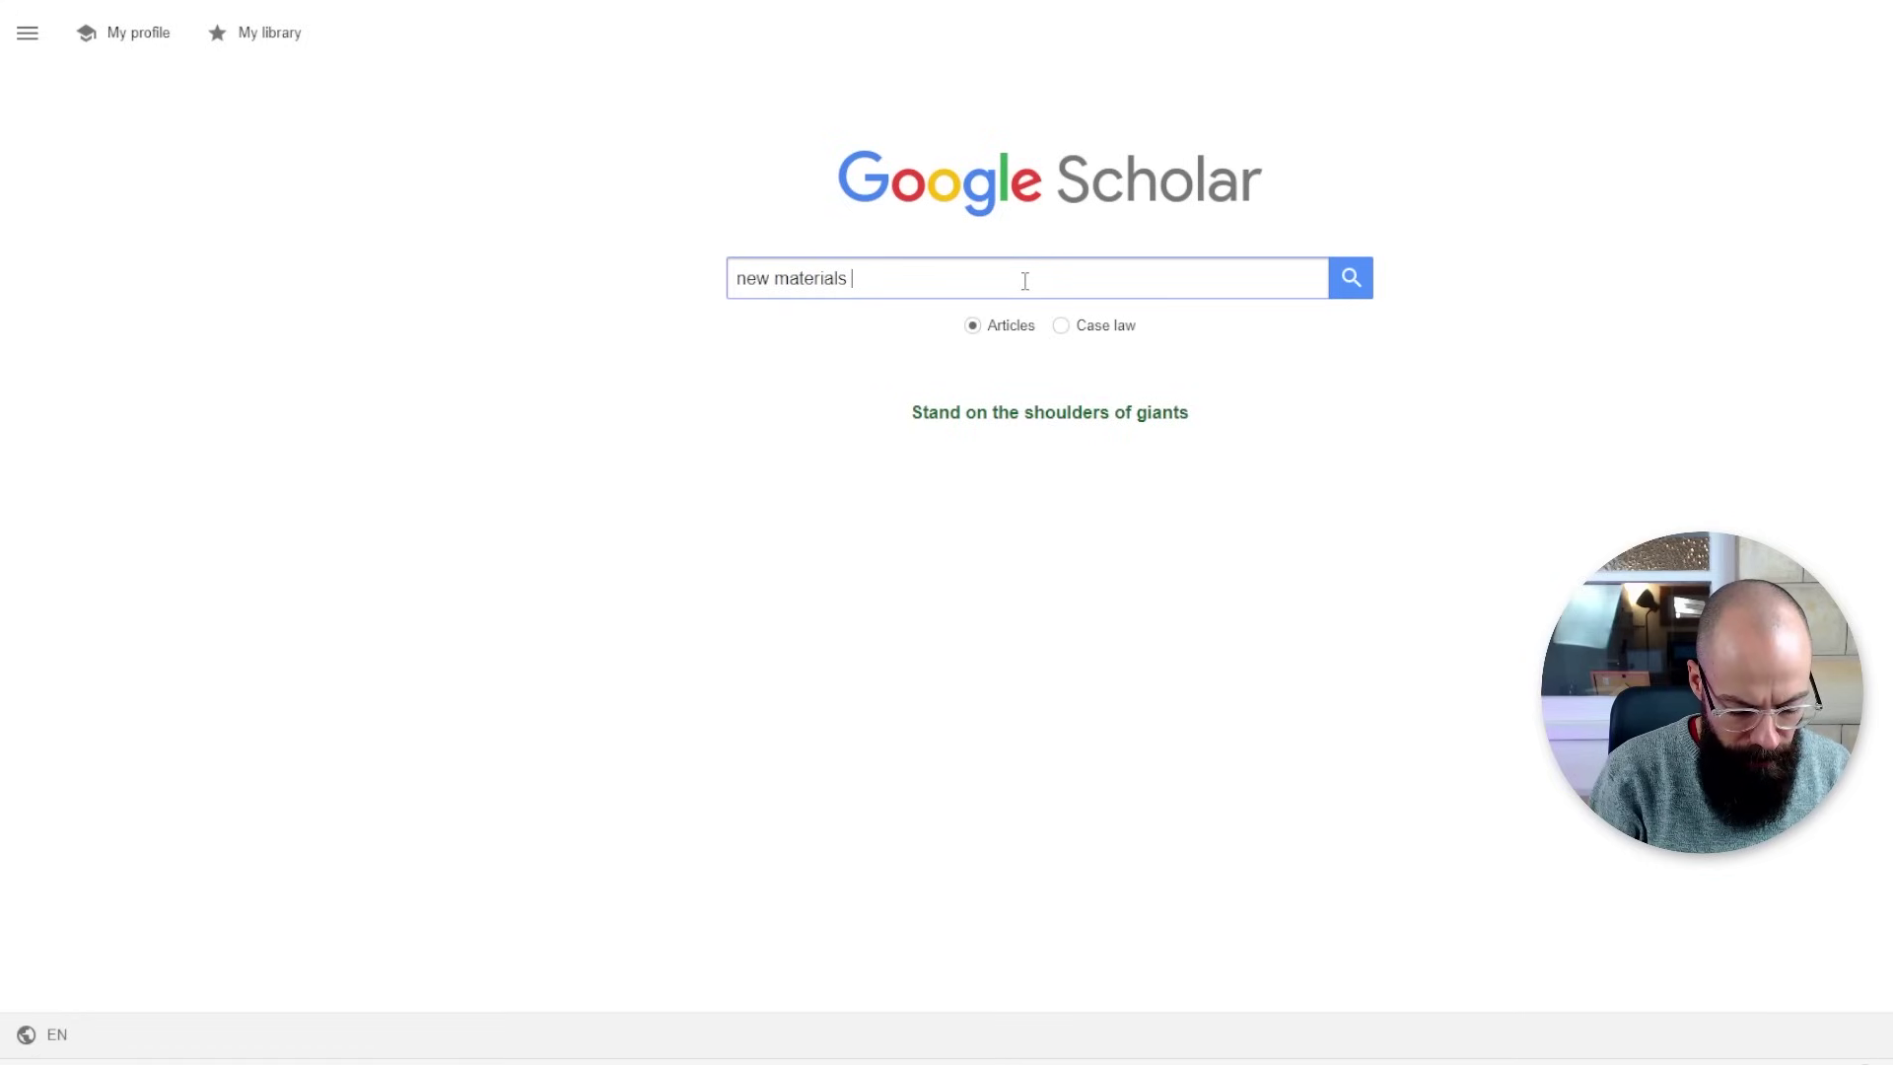
# Search Scholar for 'new materials for nanodots' and open the rare-earth nanodots review's researchgate.net PDF.
pyautogui.write('for nano')
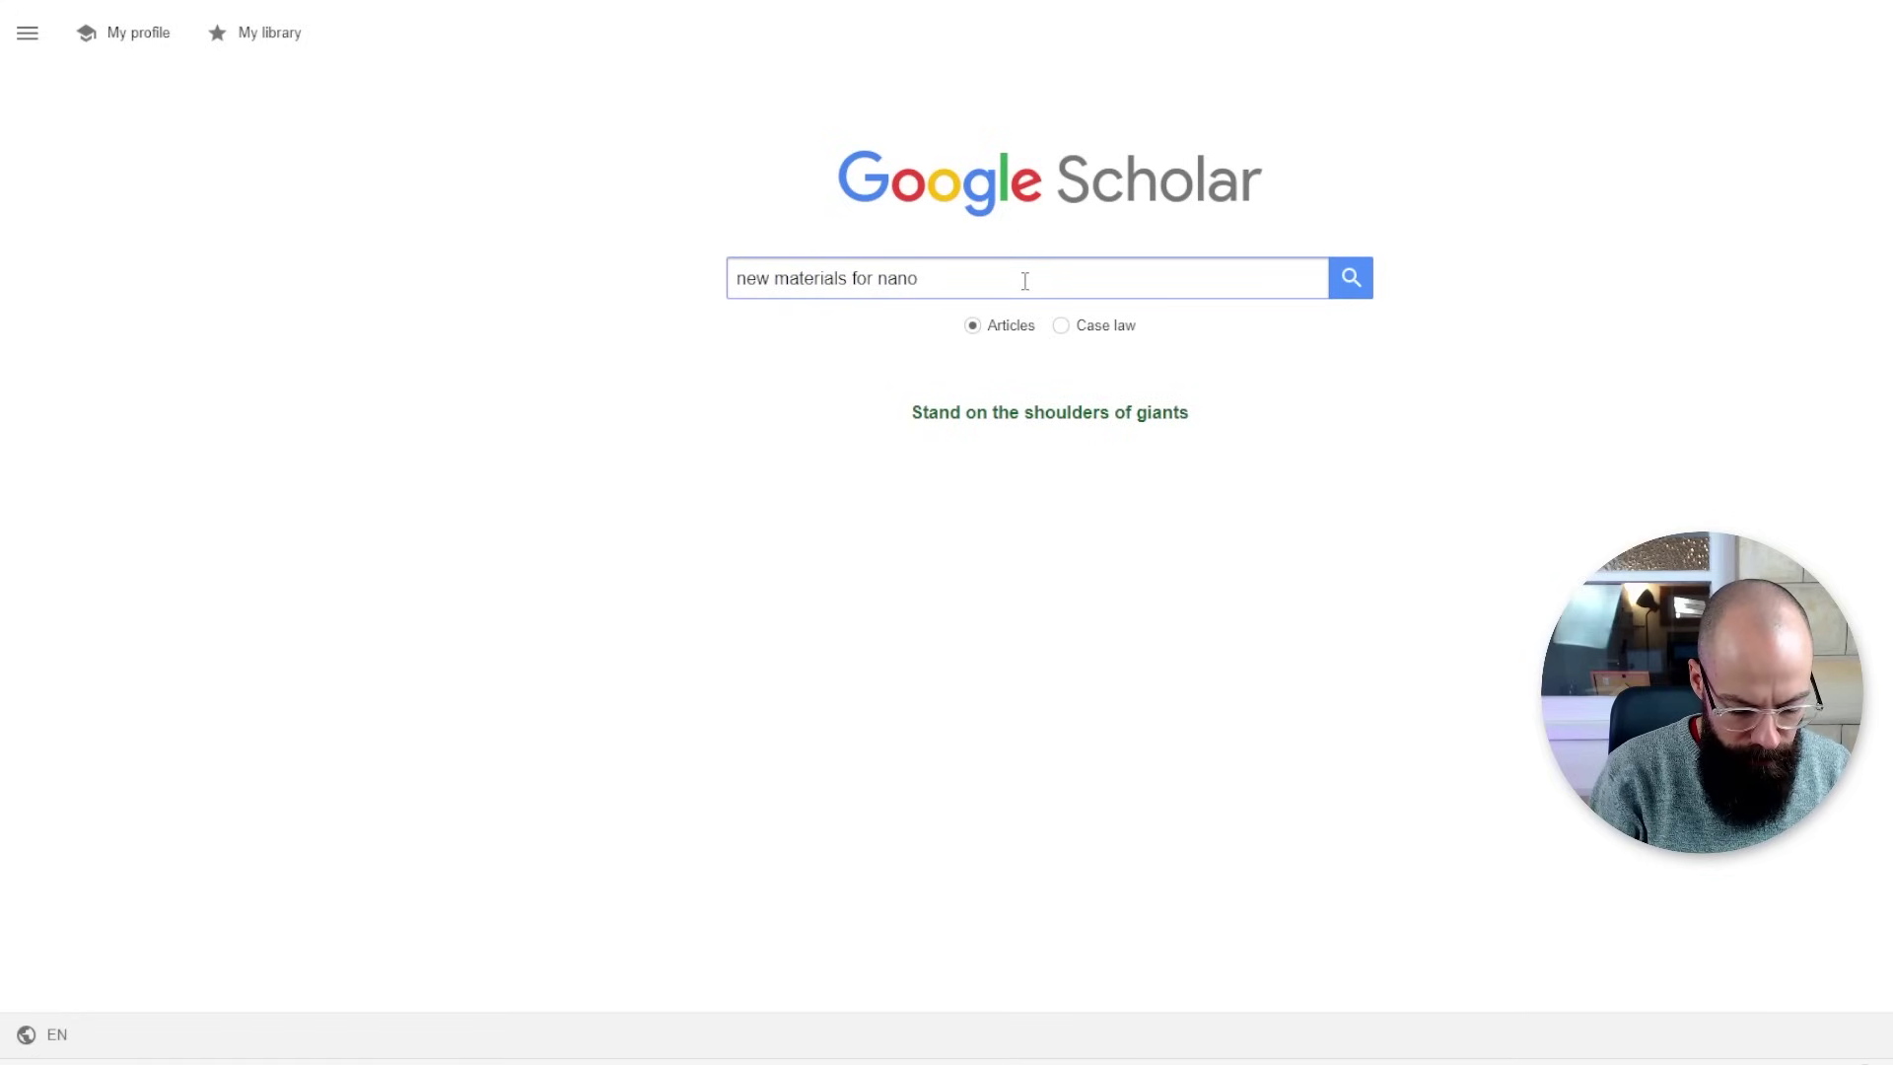
pyautogui.write('dots')
pyautogui.press('Return')
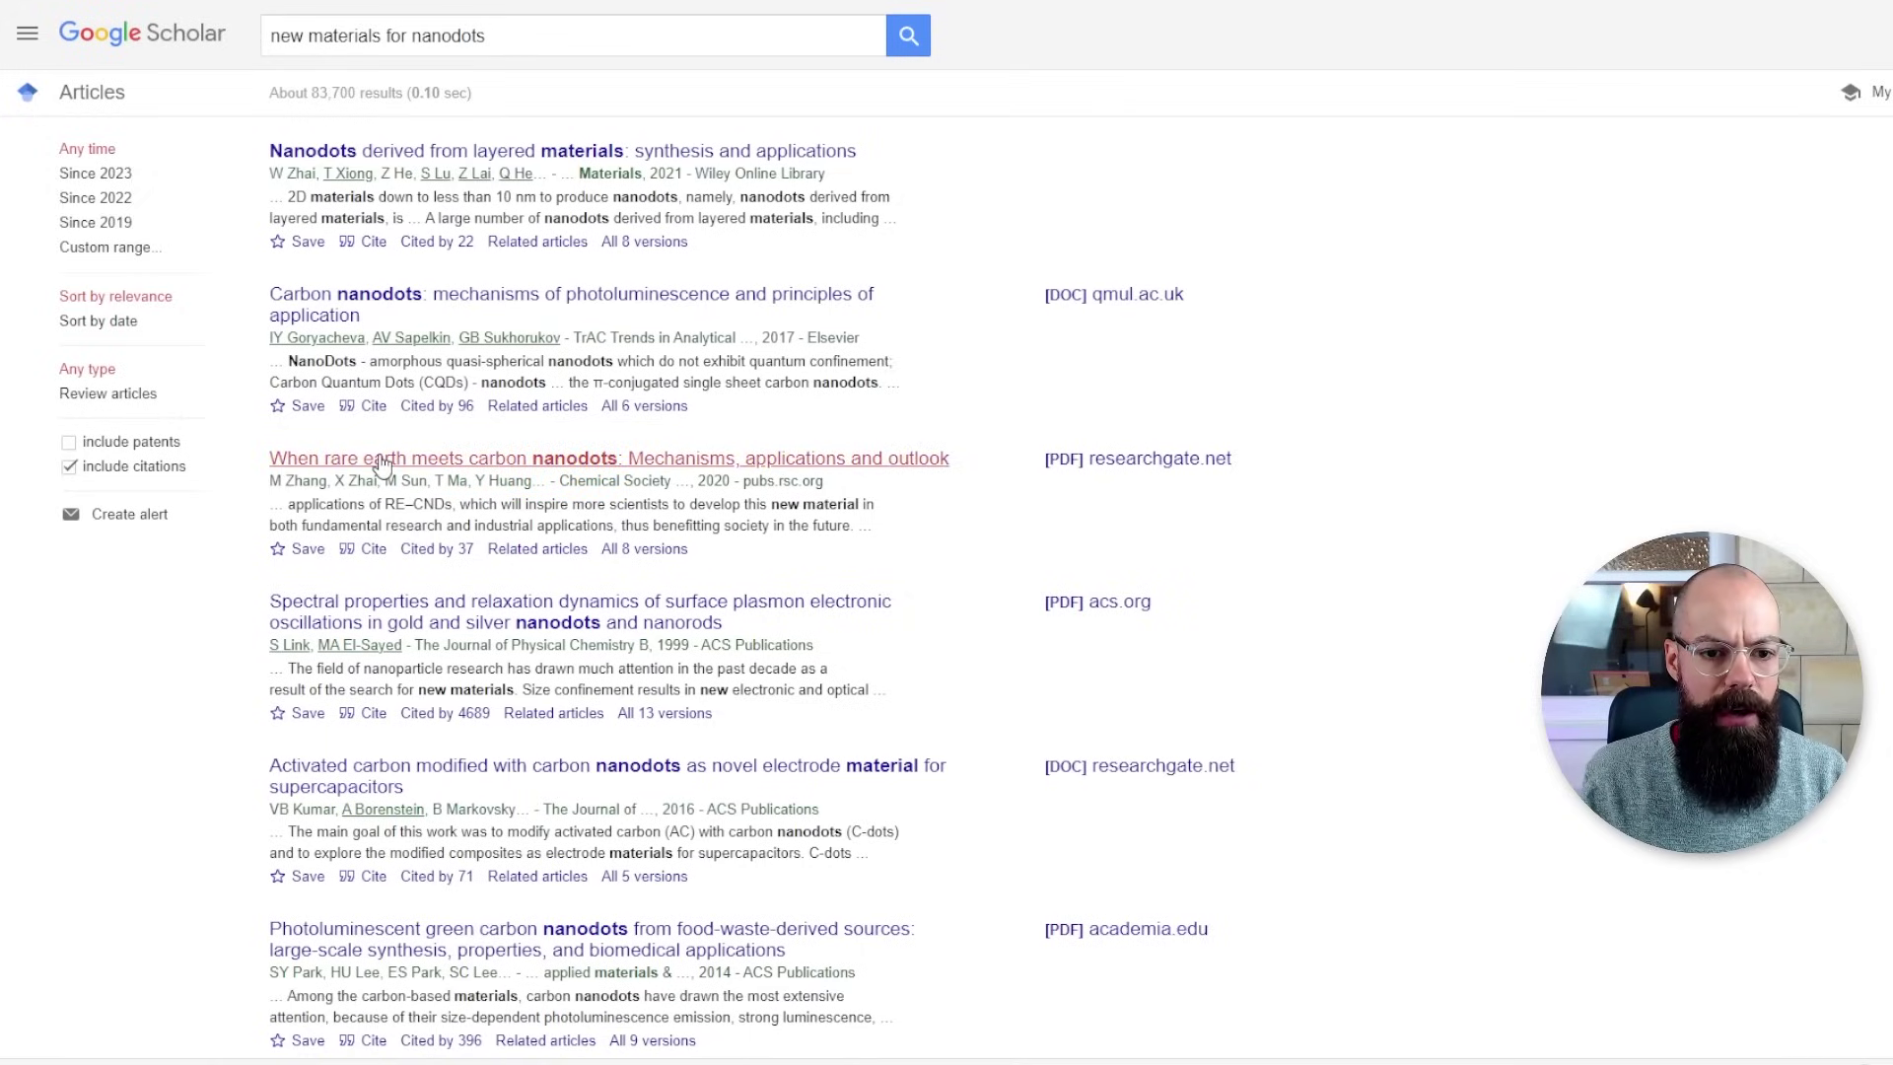
pyautogui.click(1154, 462)
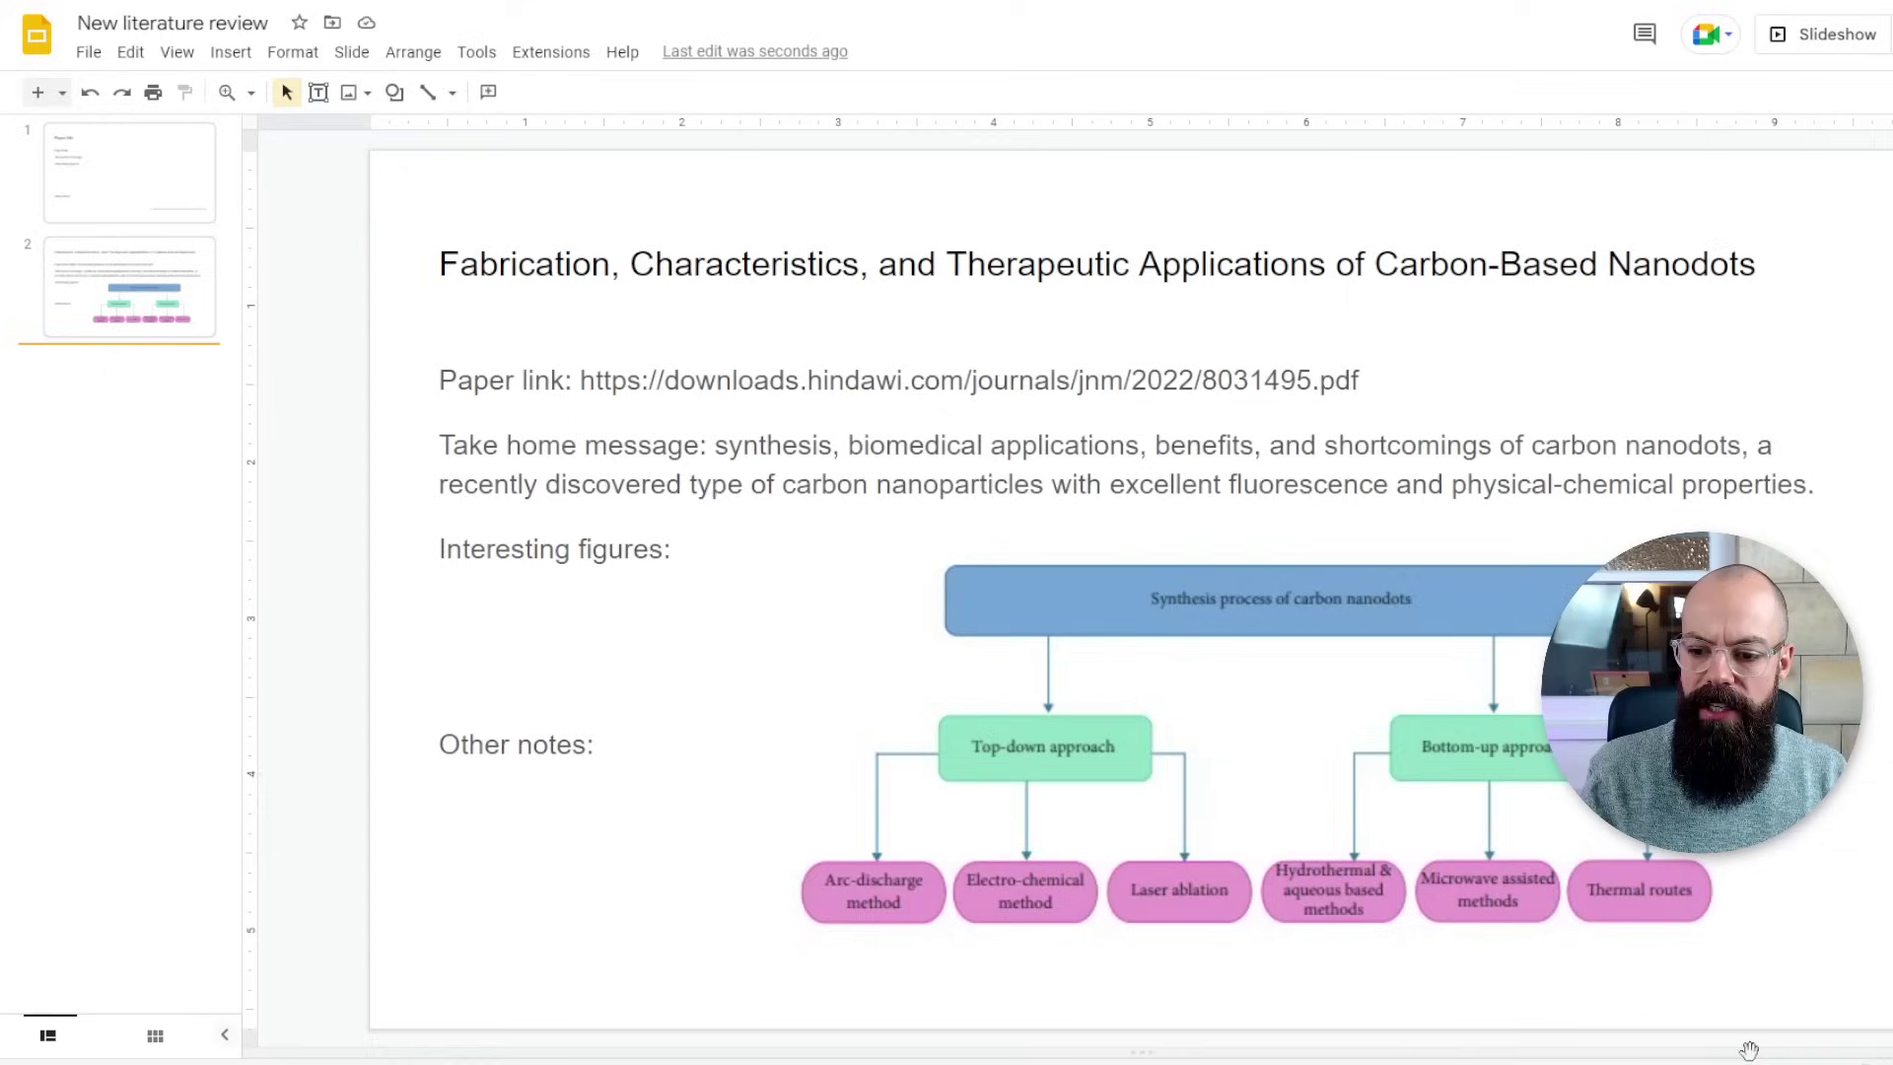
# Tile the deck beside the PDF and duplicate the template slide, undoing an accidental deletion.
pyautogui.click(1674, 961)
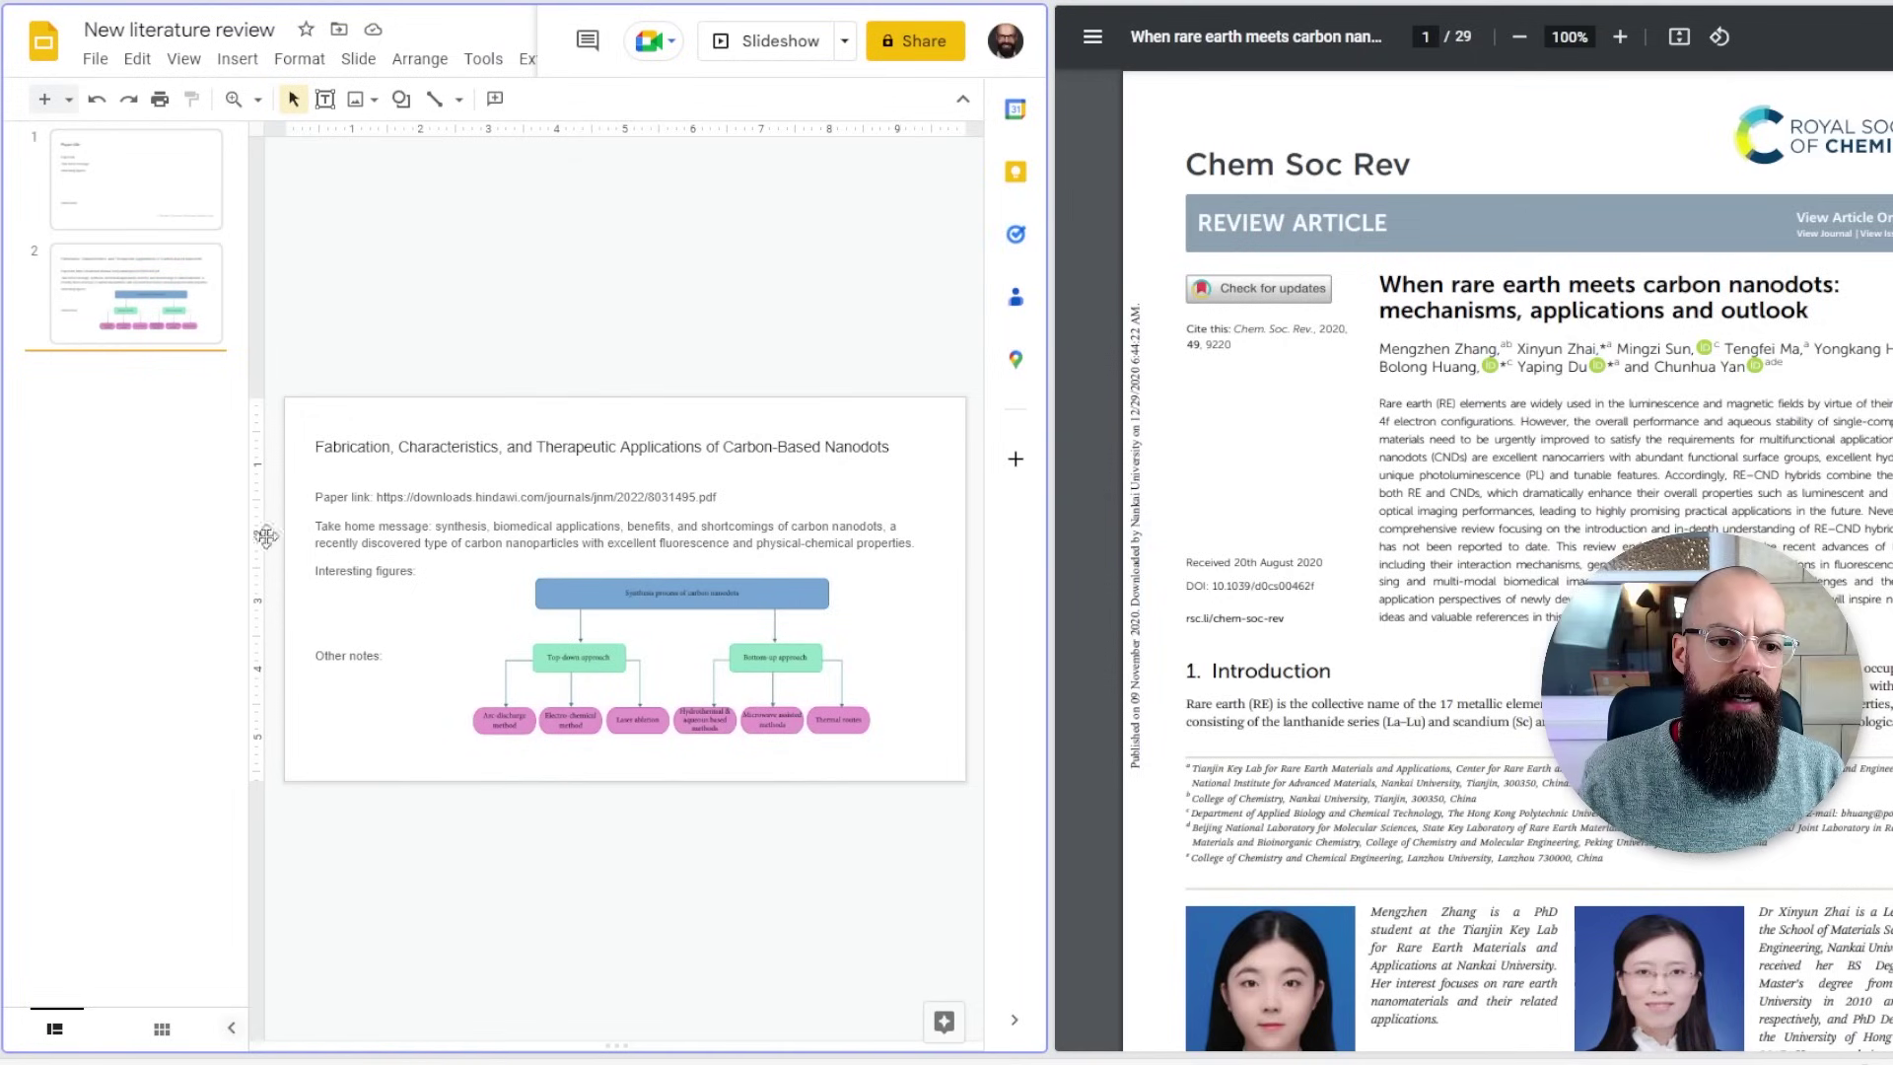
pyautogui.click(118, 186)
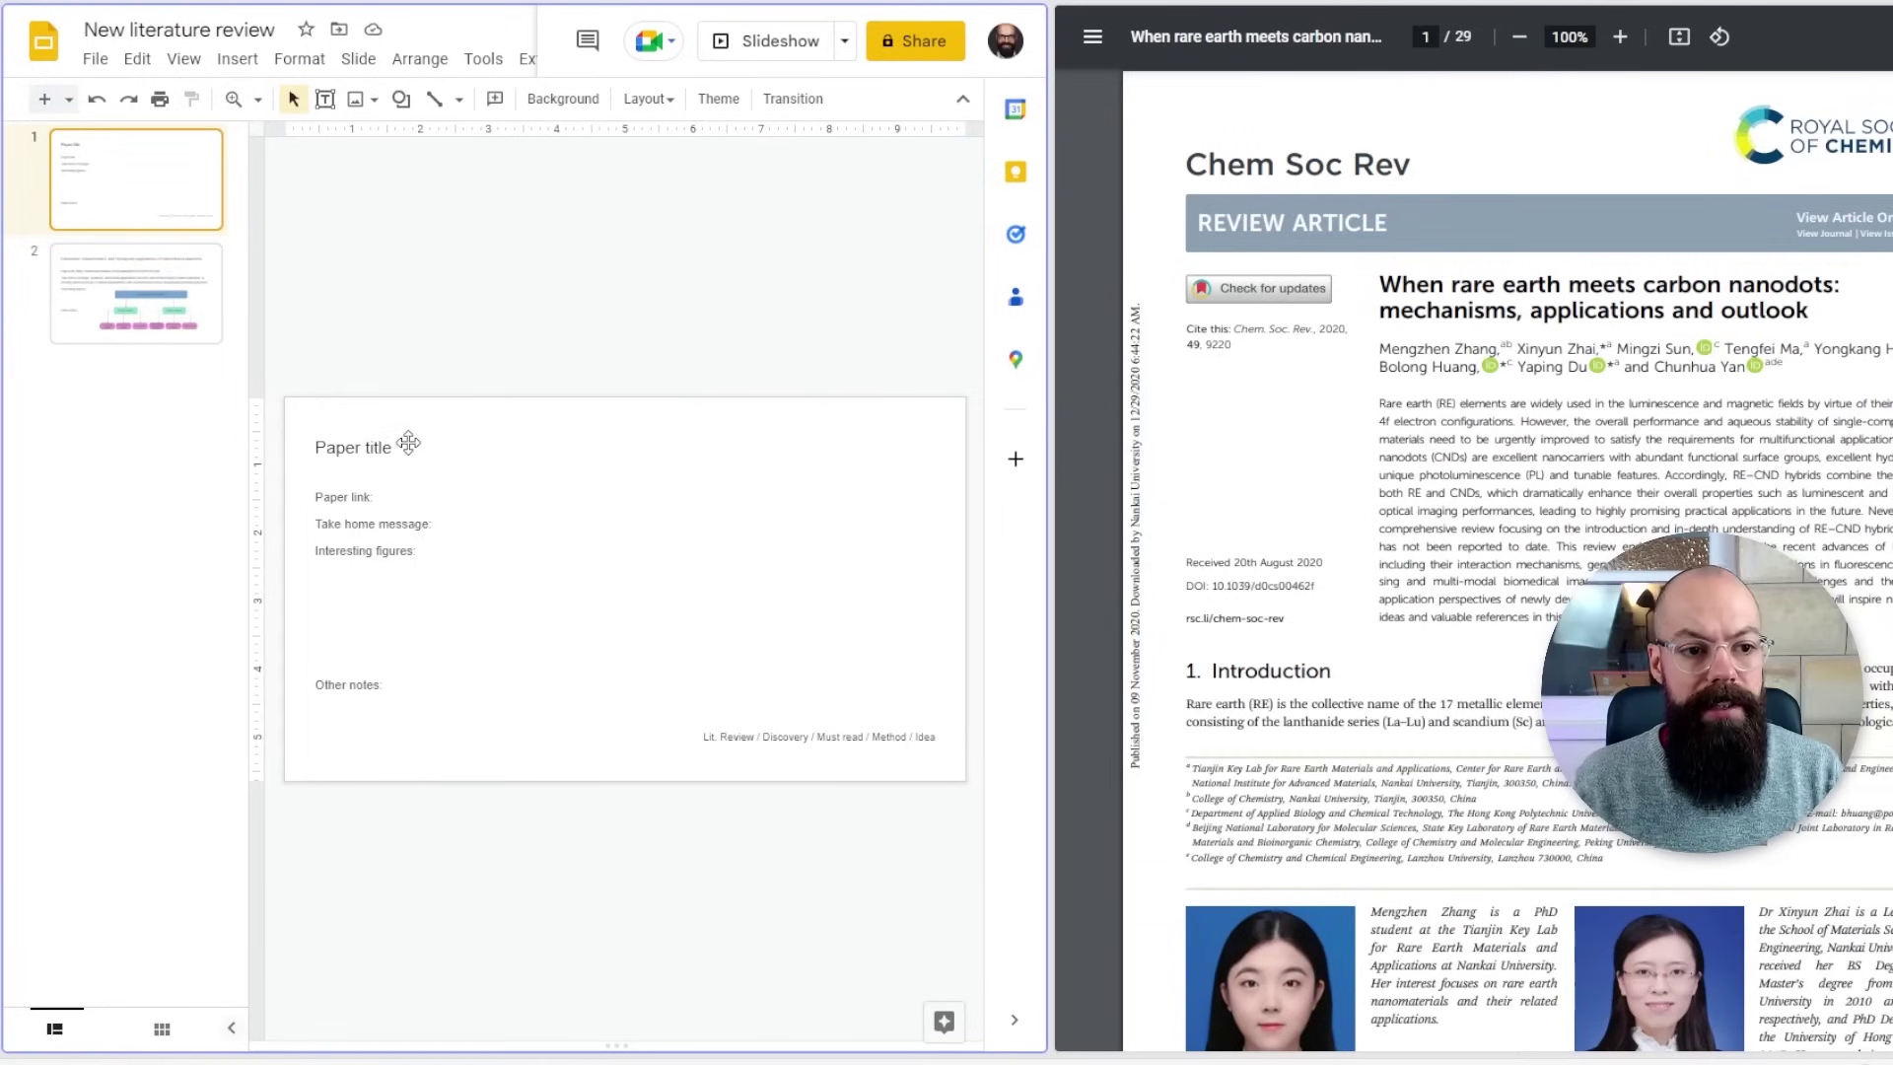
pyautogui.rightClick(146, 188)
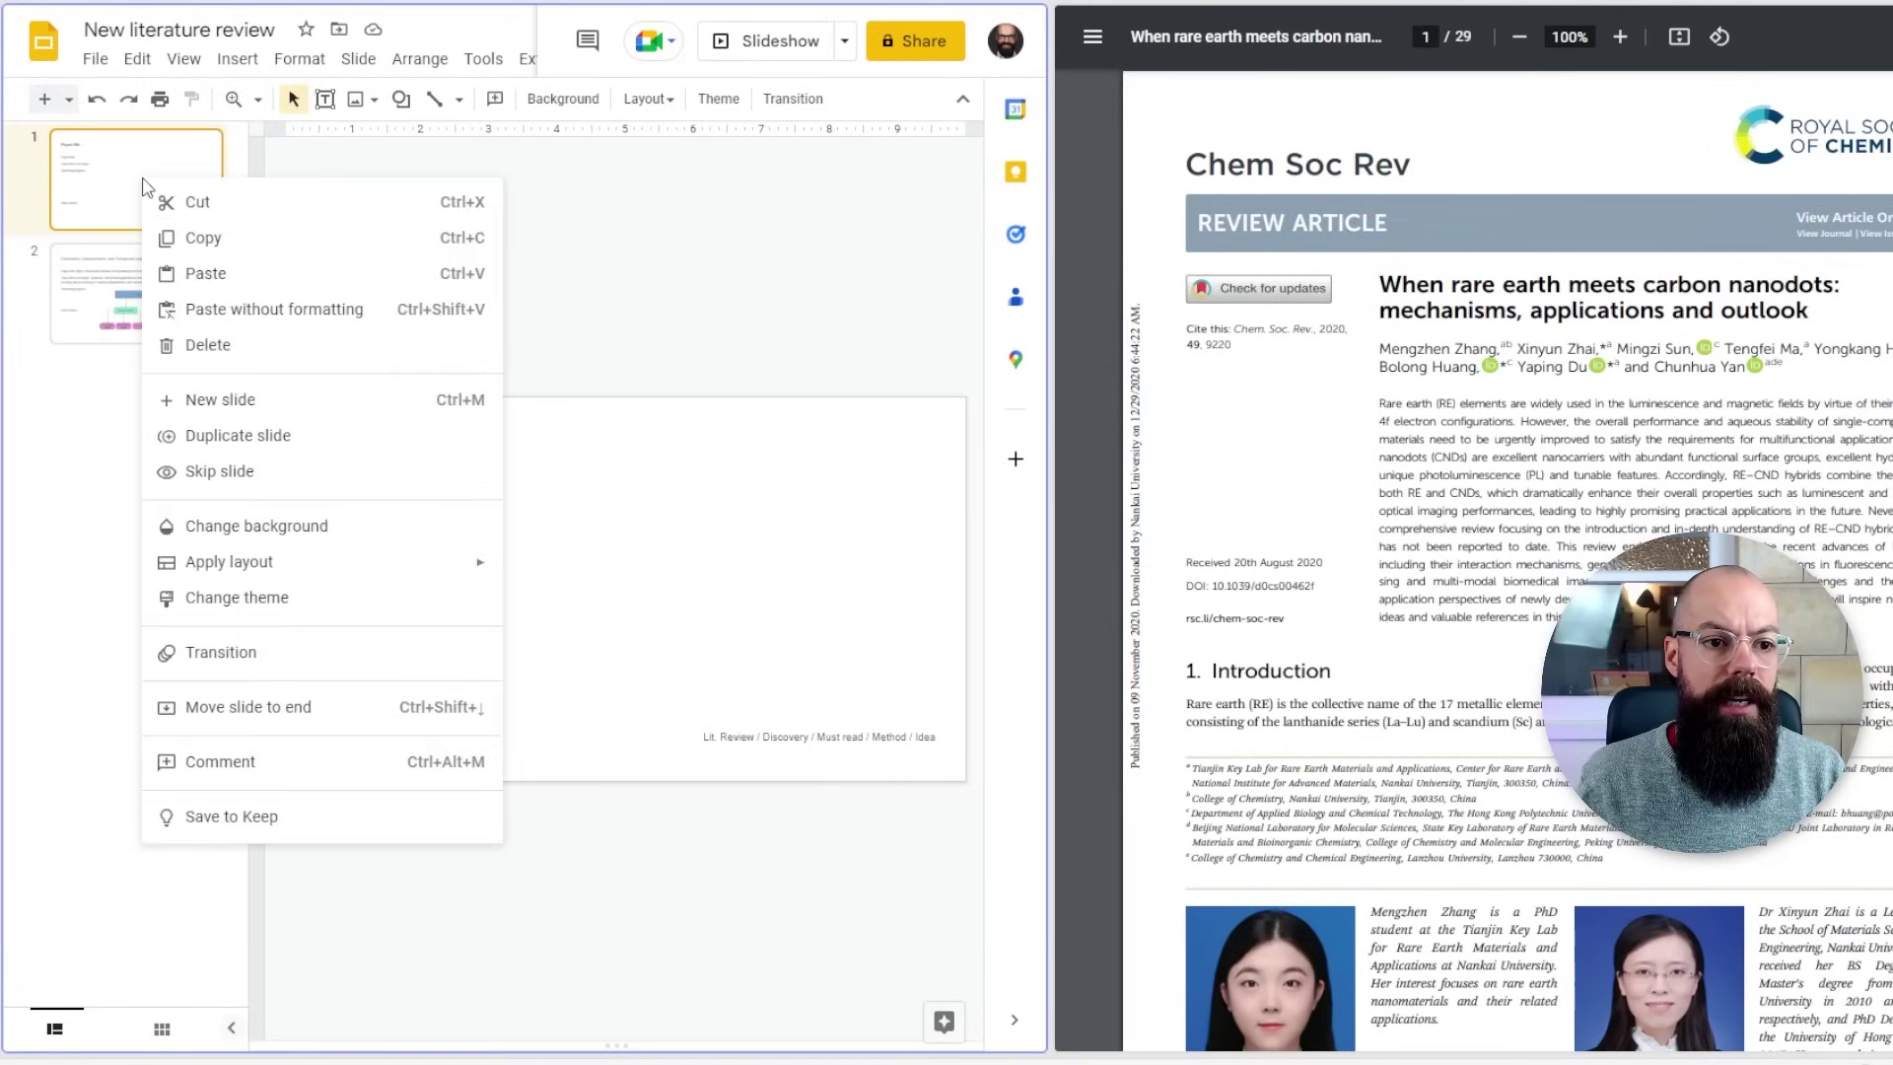
pyautogui.click(242, 344)
pyautogui.hotkey('ctrl', 'z')
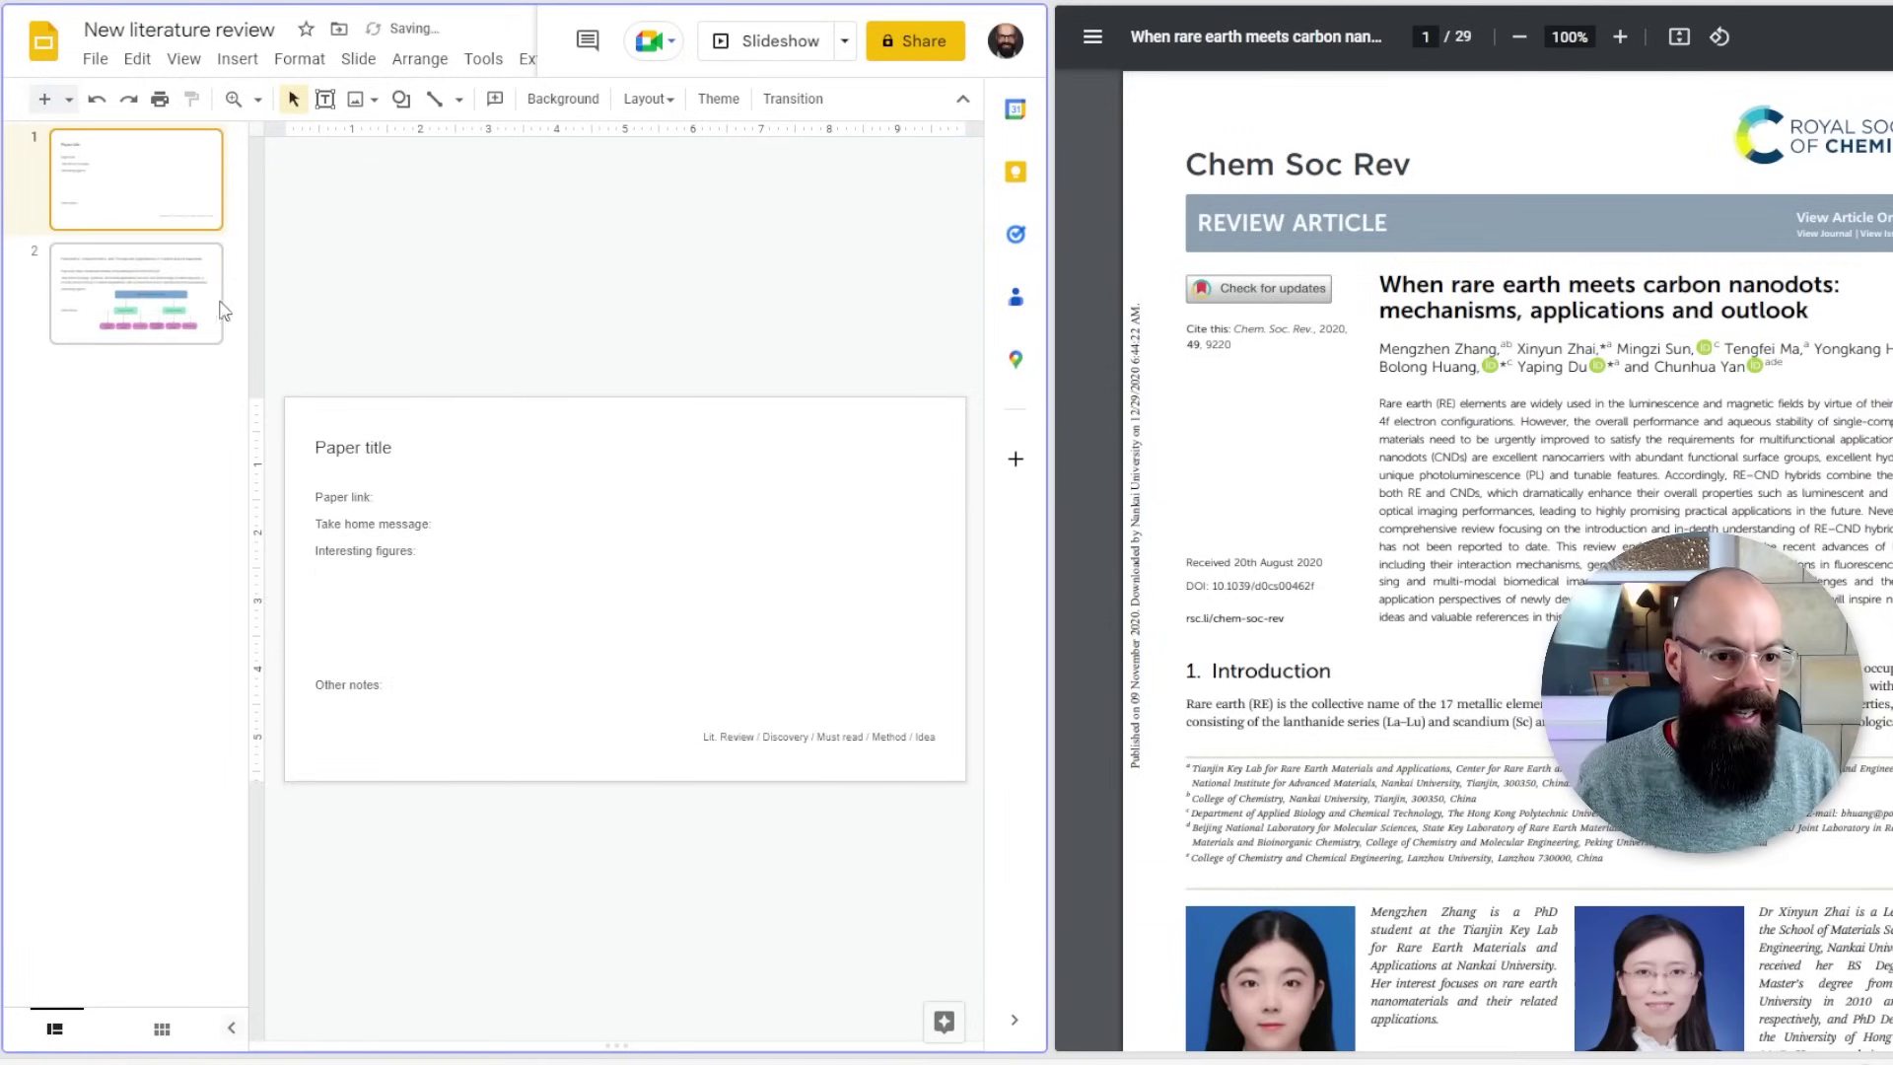
pyautogui.rightClick(176, 217)
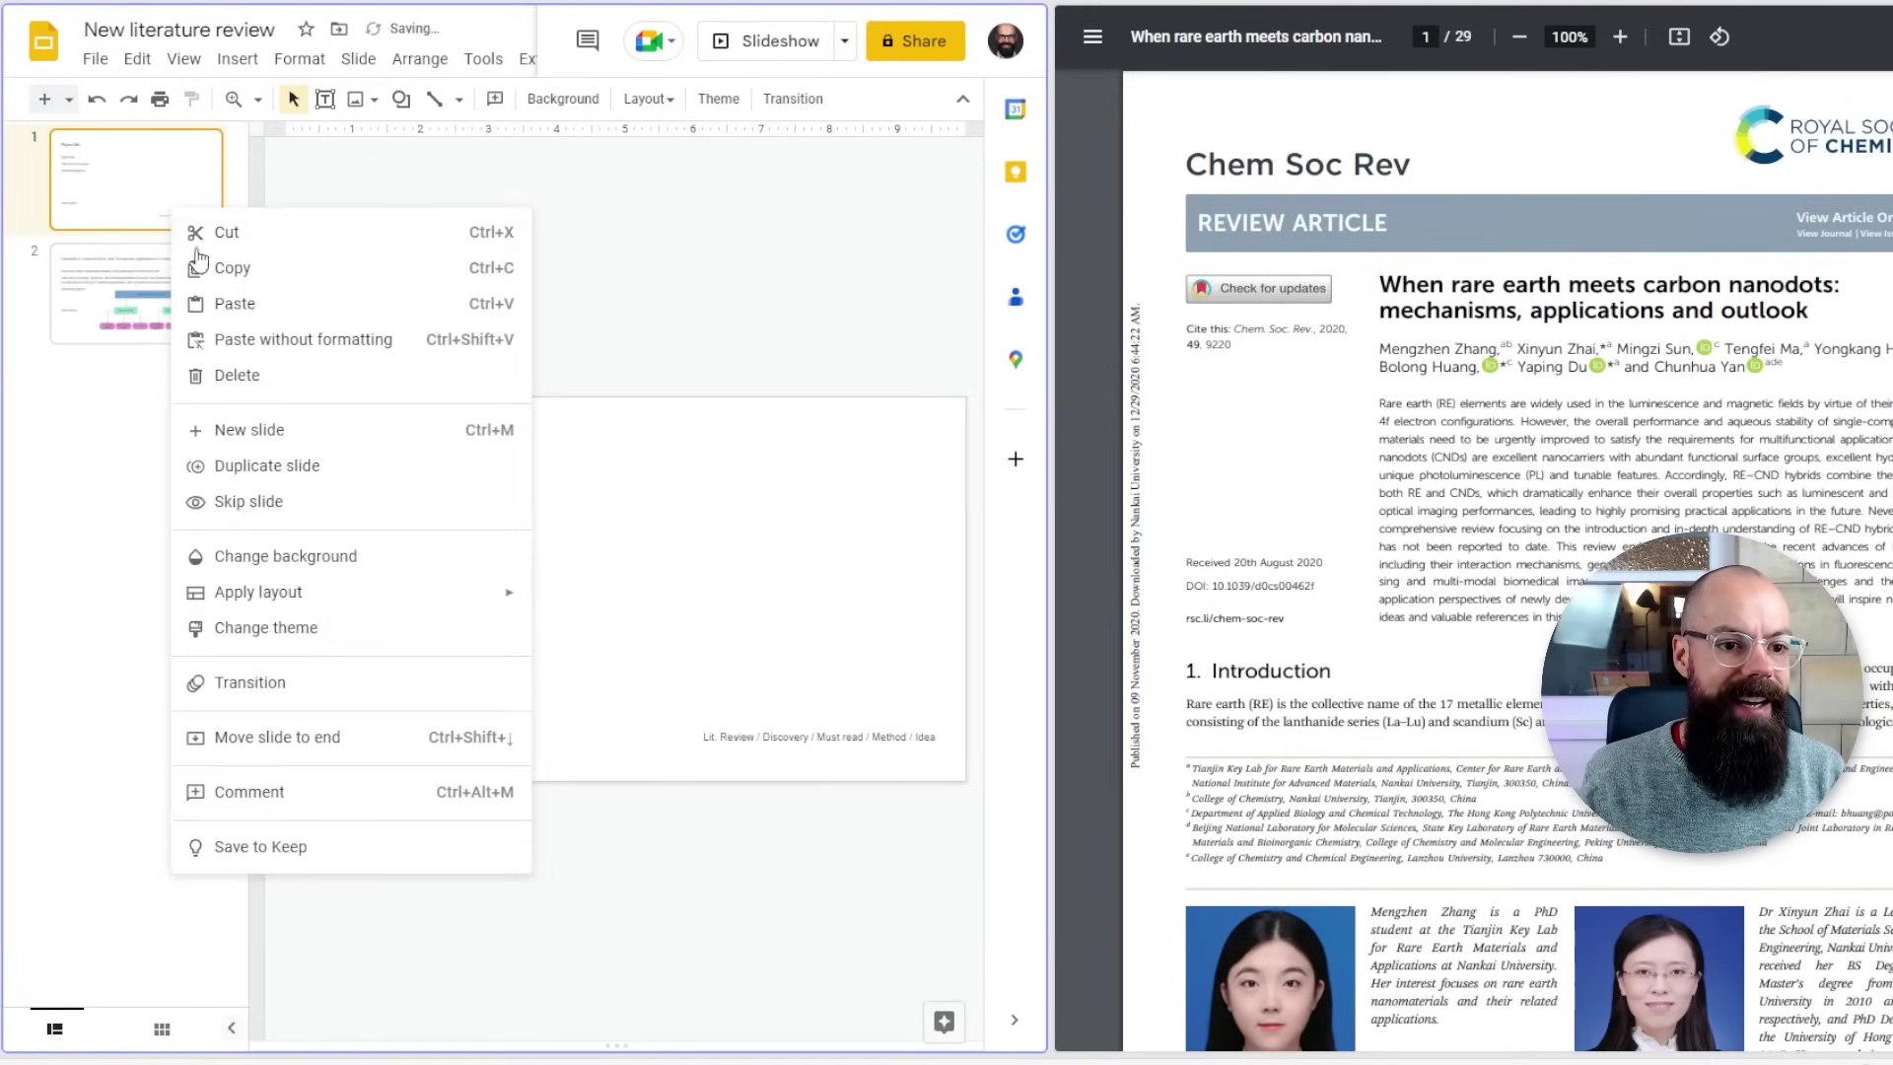
pyautogui.click(276, 471)
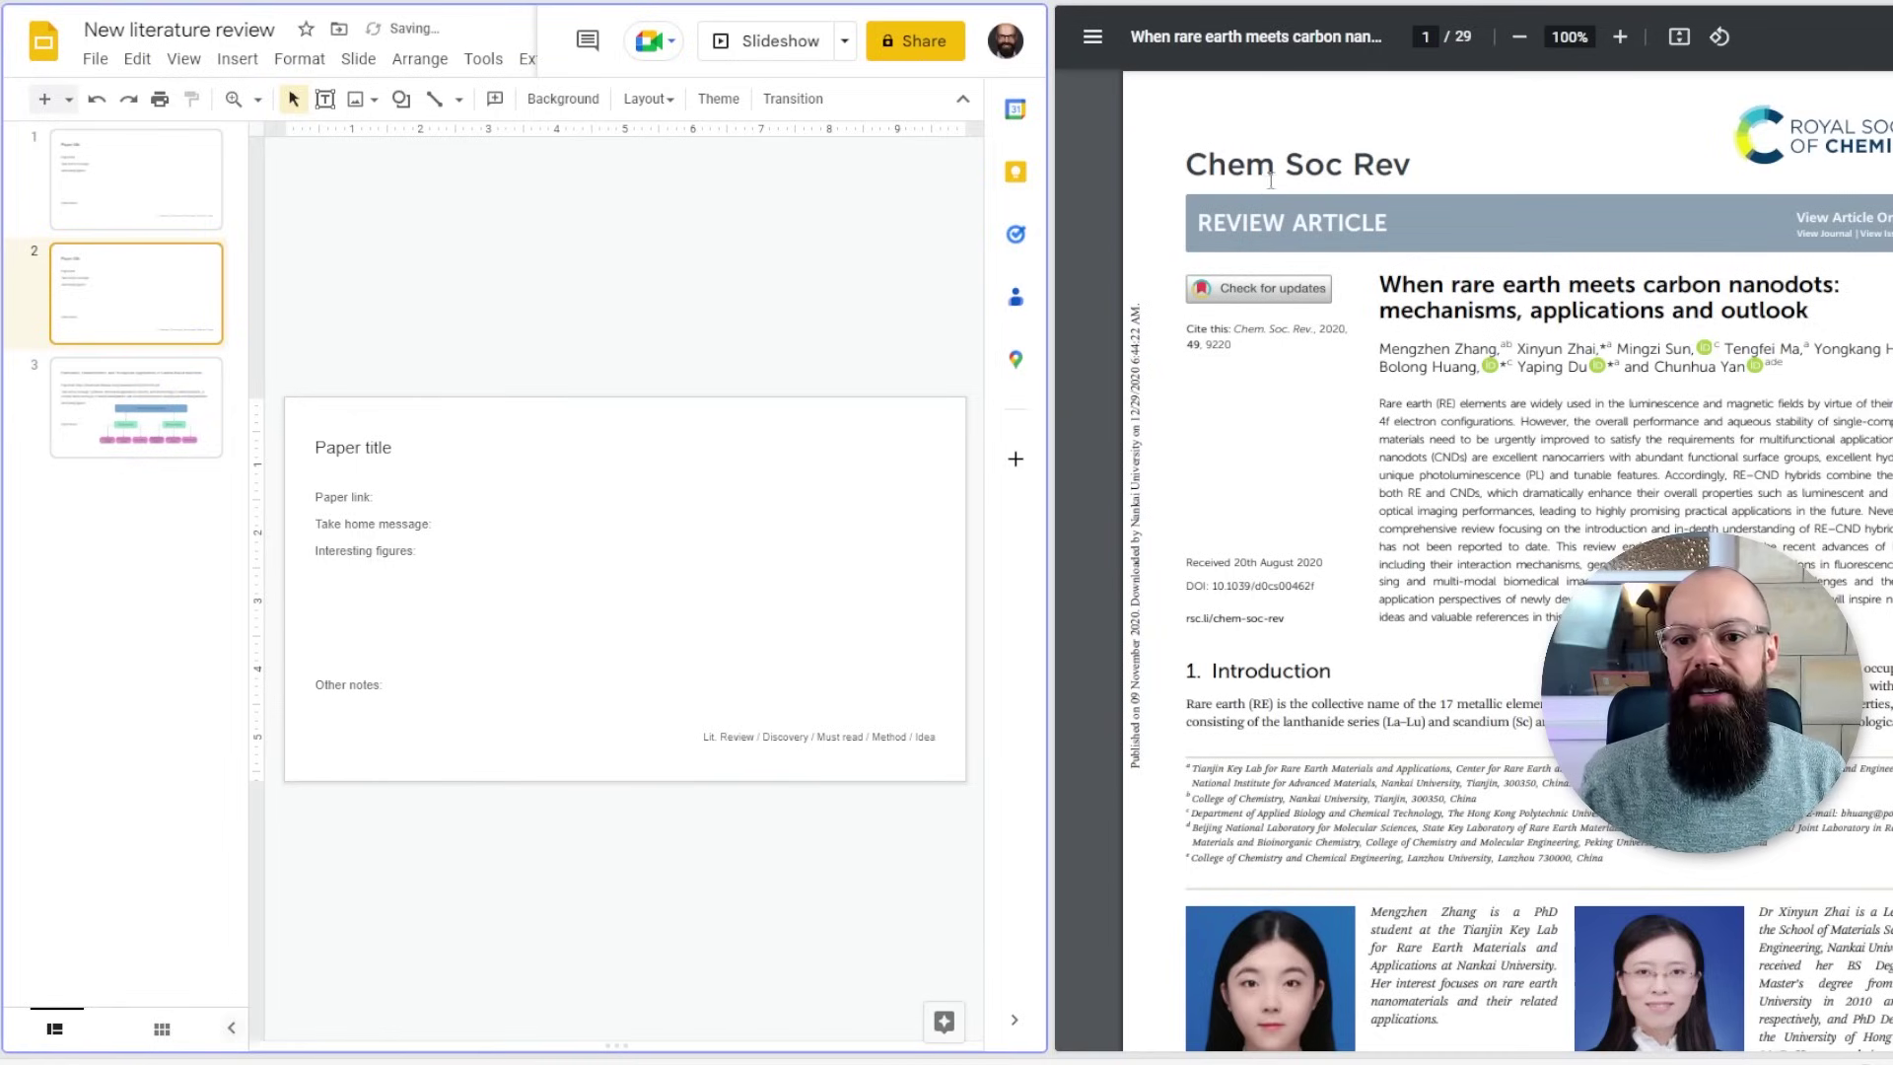
# Replace the 'Paper title' placeholder on the new slide with the paper's title from the PDF.
pyautogui.moveTo(1383, 283); pyautogui.dragTo(1809, 313)
pyautogui.hotkey('ctrl', 'c')
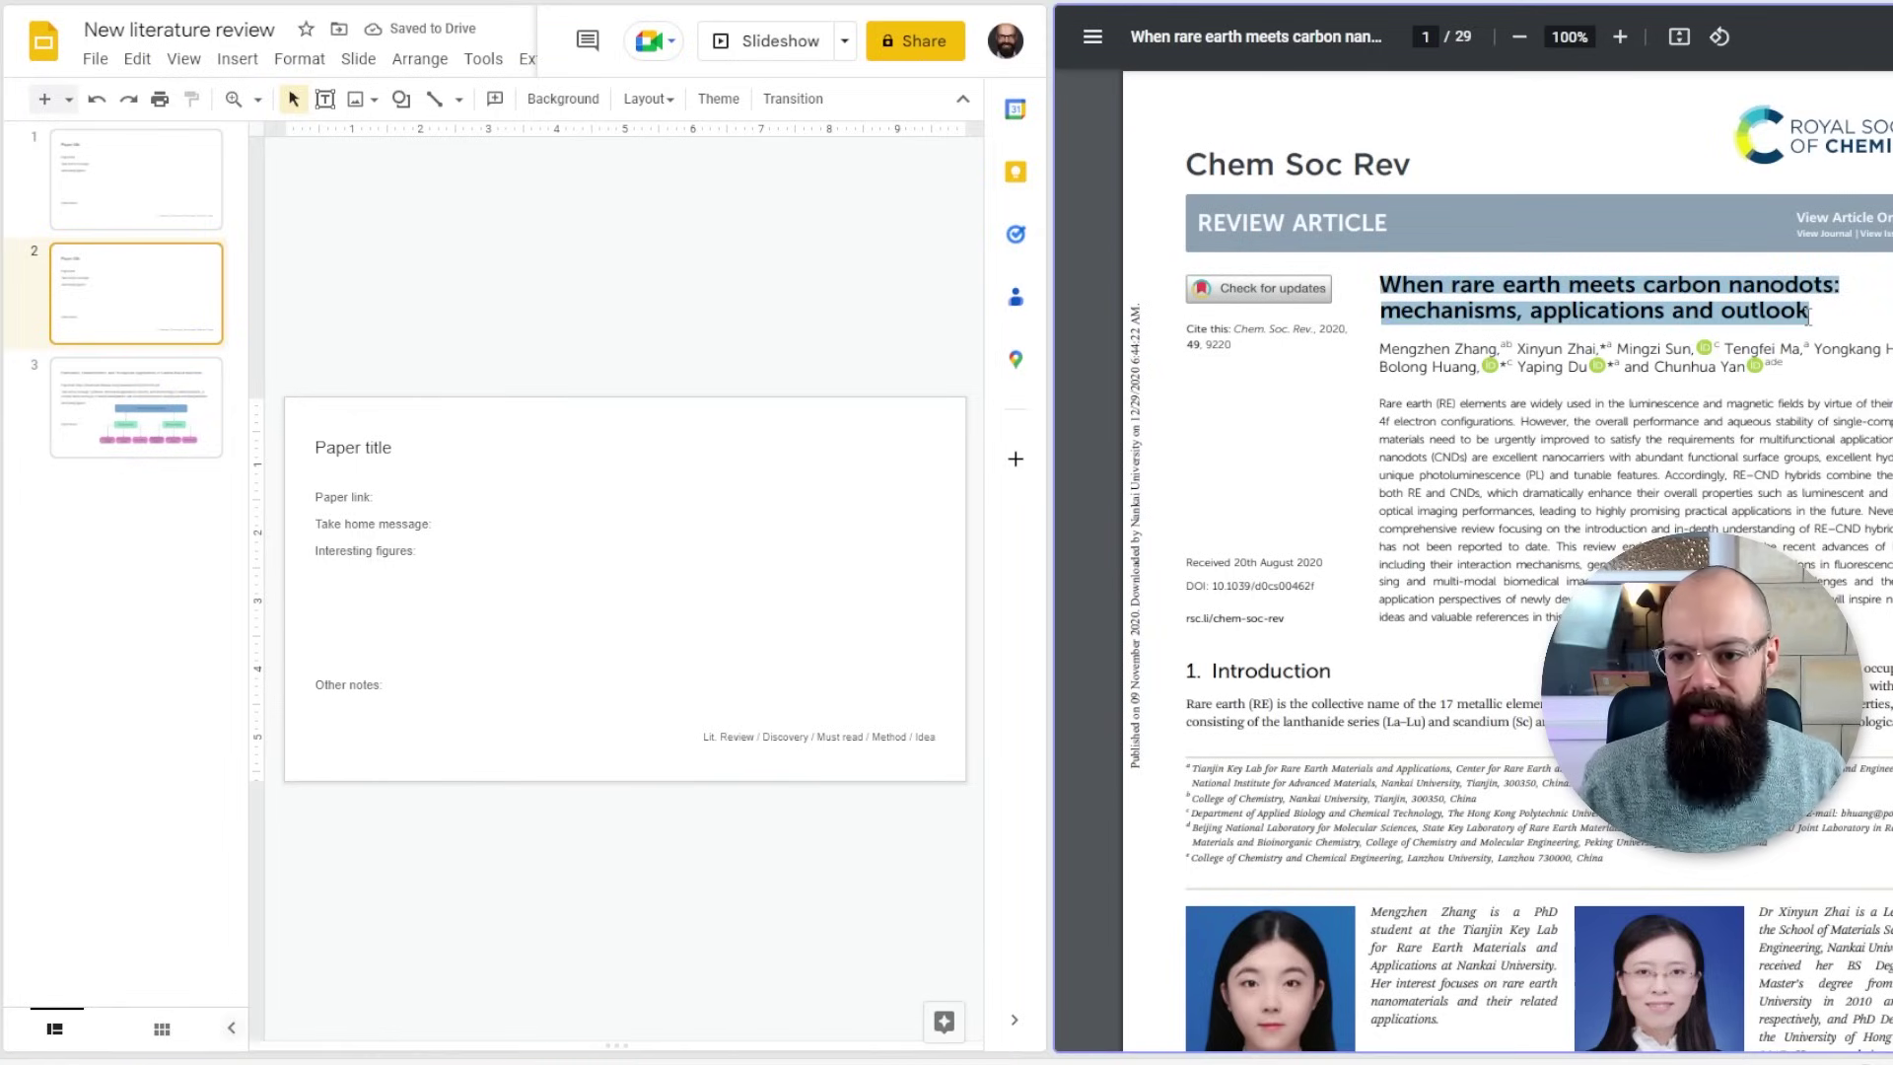
pyautogui.tripleClick(353, 446)
pyautogui.hotkey('ctrl', 'v')
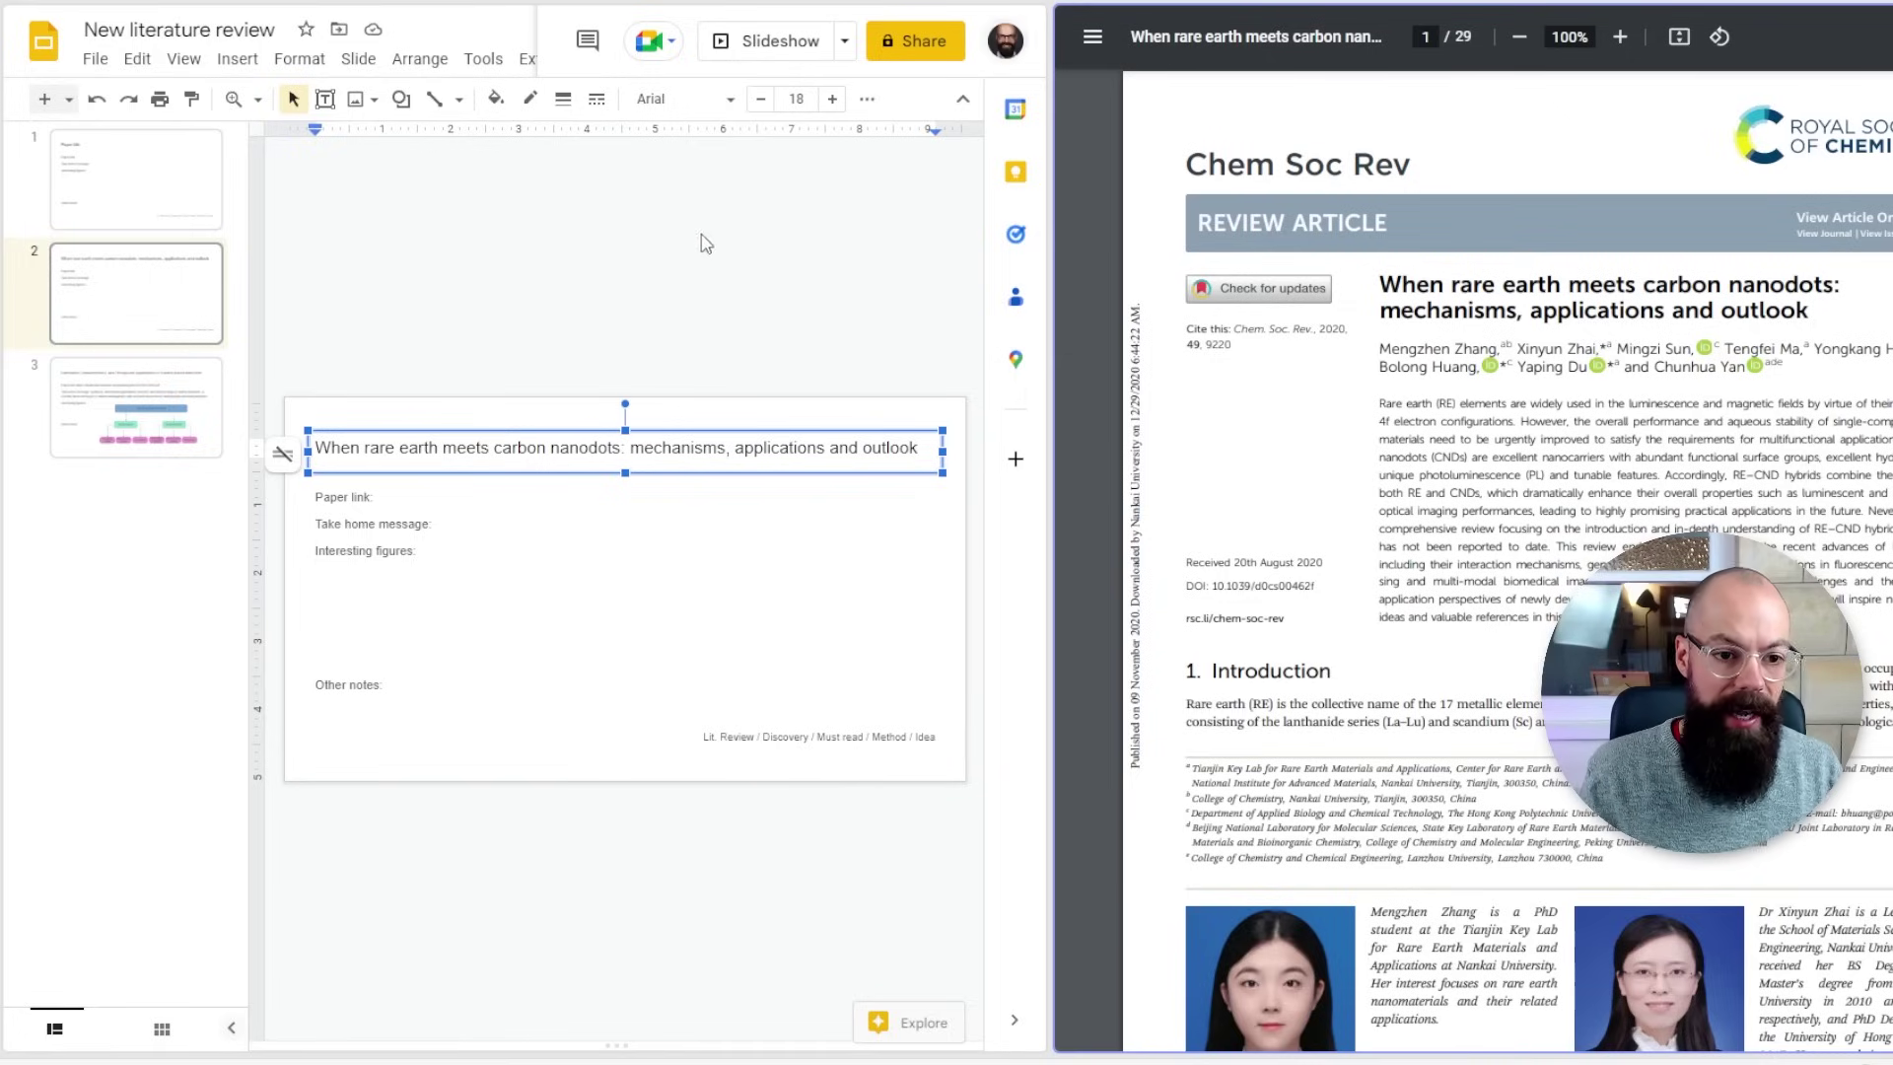
pyautogui.click(384, 501)
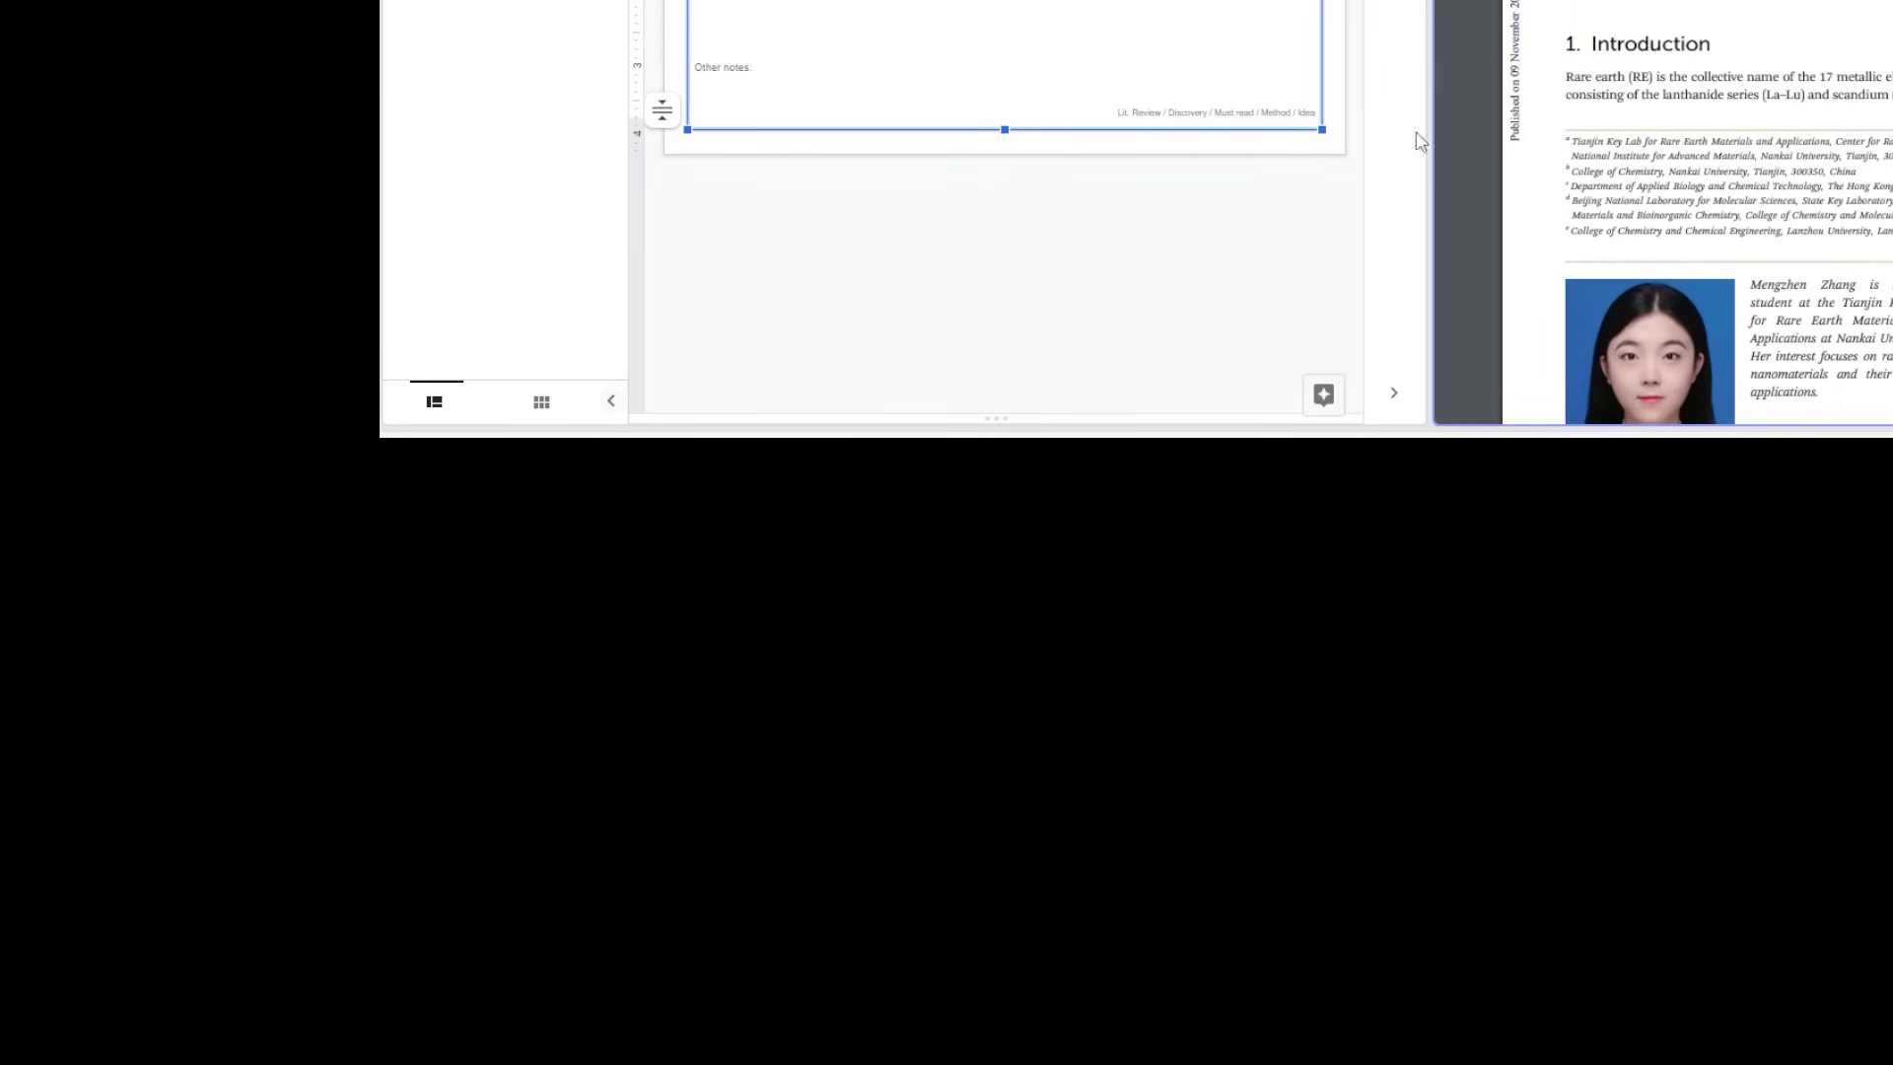
# Trim the footer tags to Lit. Review and select the paper's abstract in the PDF.
pyautogui.click(1167, 112)
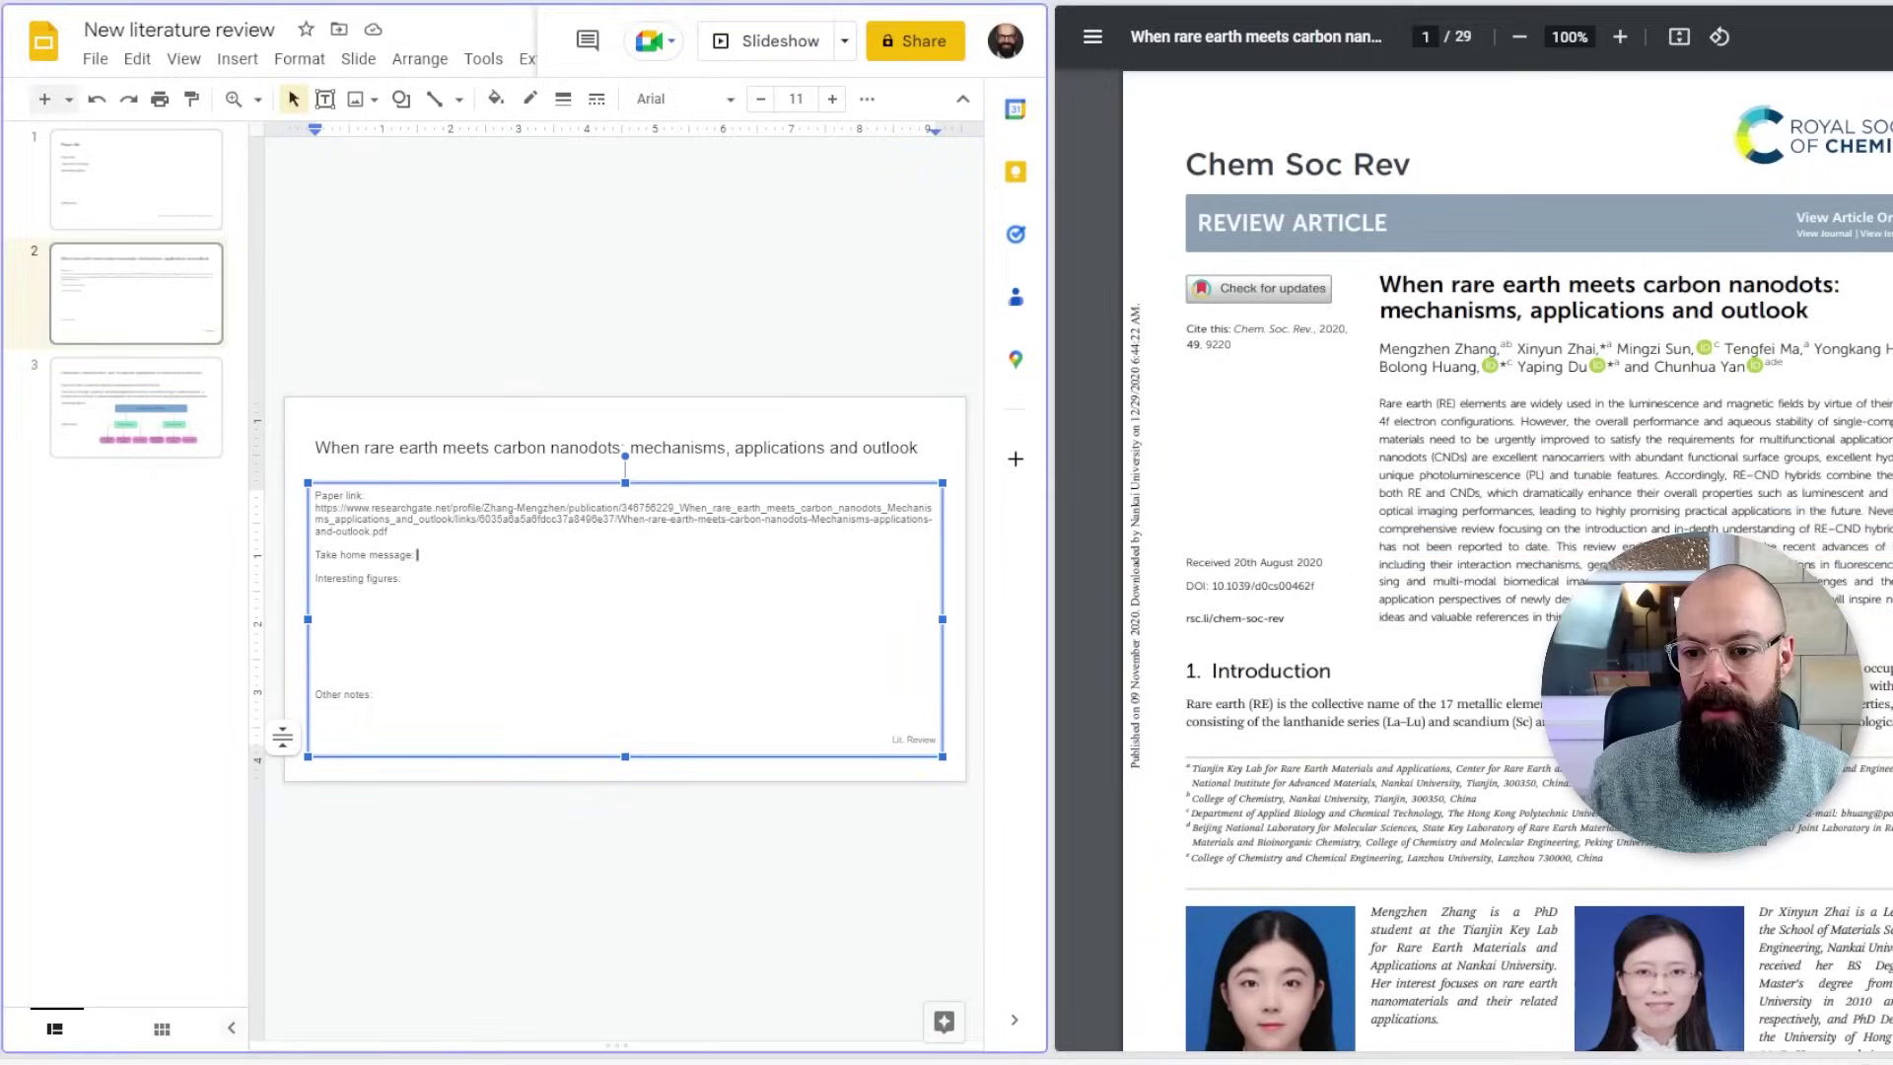
pyautogui.moveTo(1766, 597); pyautogui.dragTo(1360, 402)
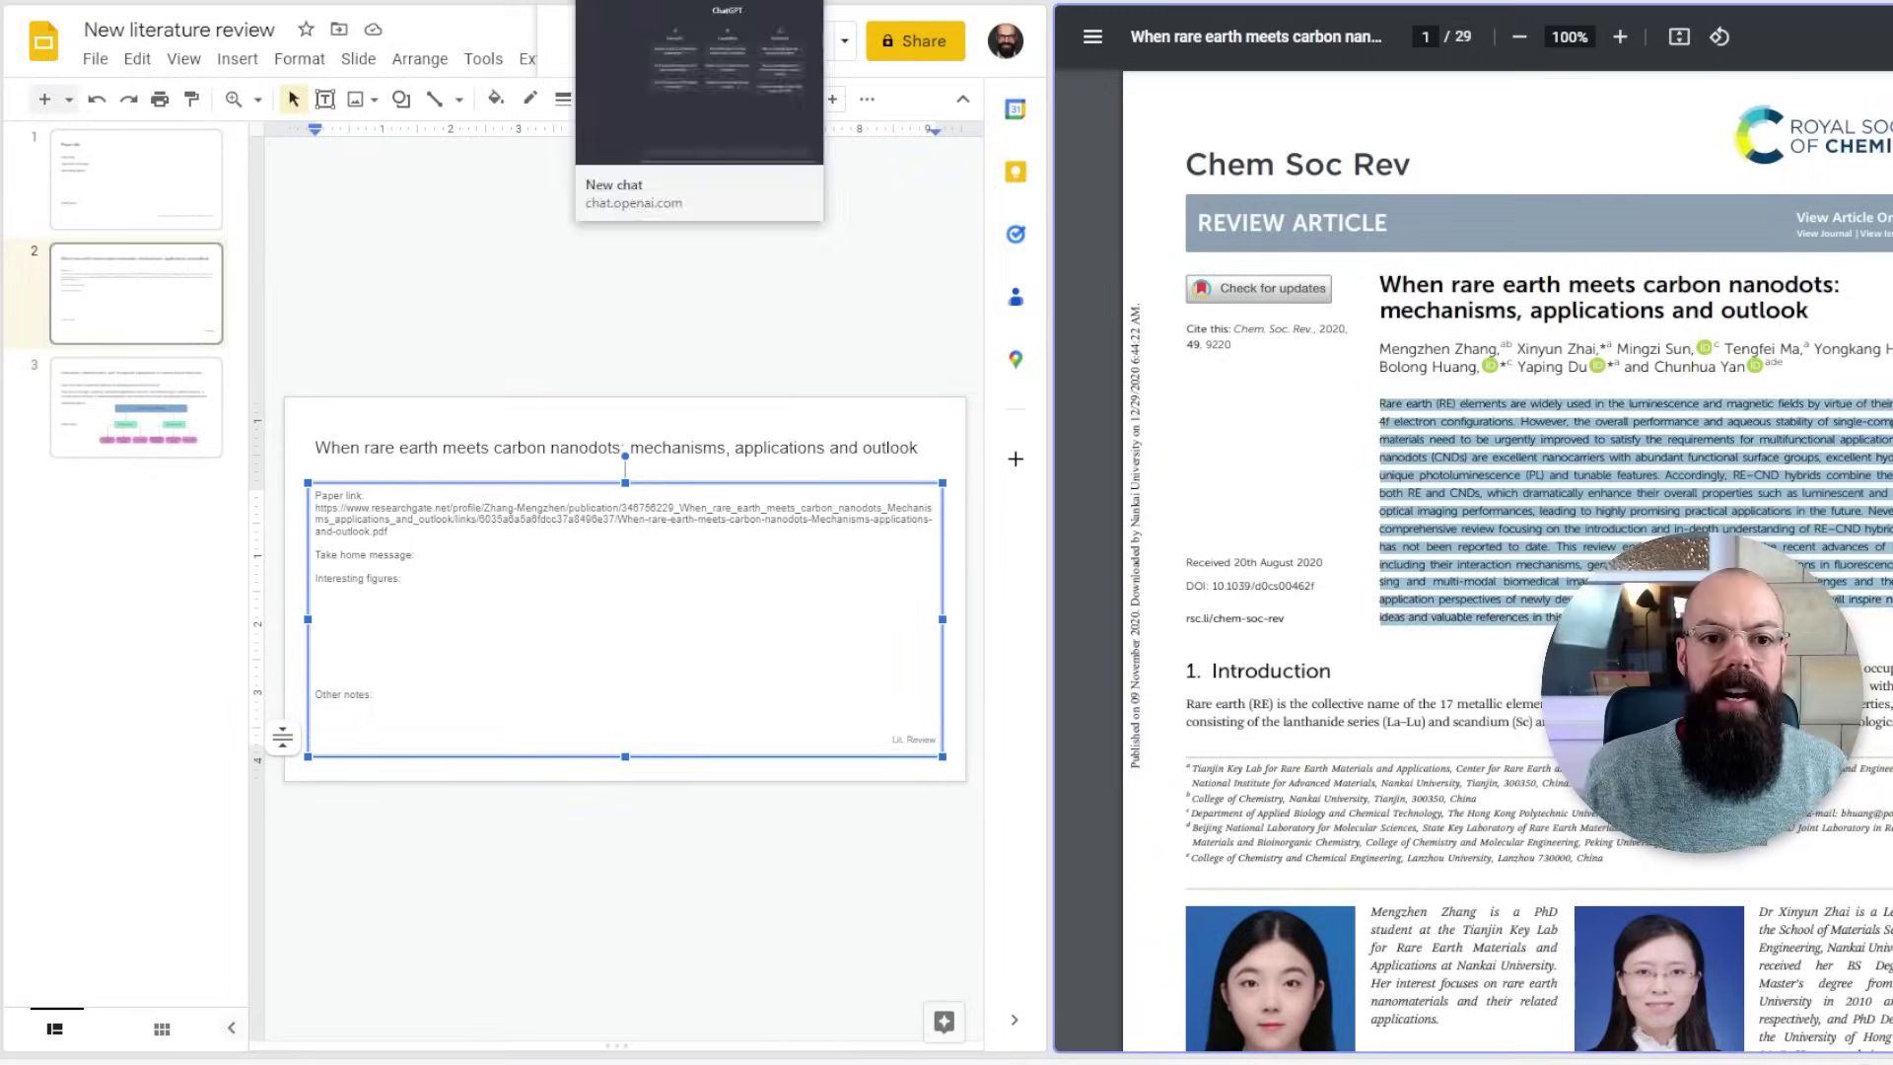
# Have ChatGPT turn the pasted abstract into three bullet points and copy them back to the deck.
pyautogui.hotkey('alt', 'Tab')
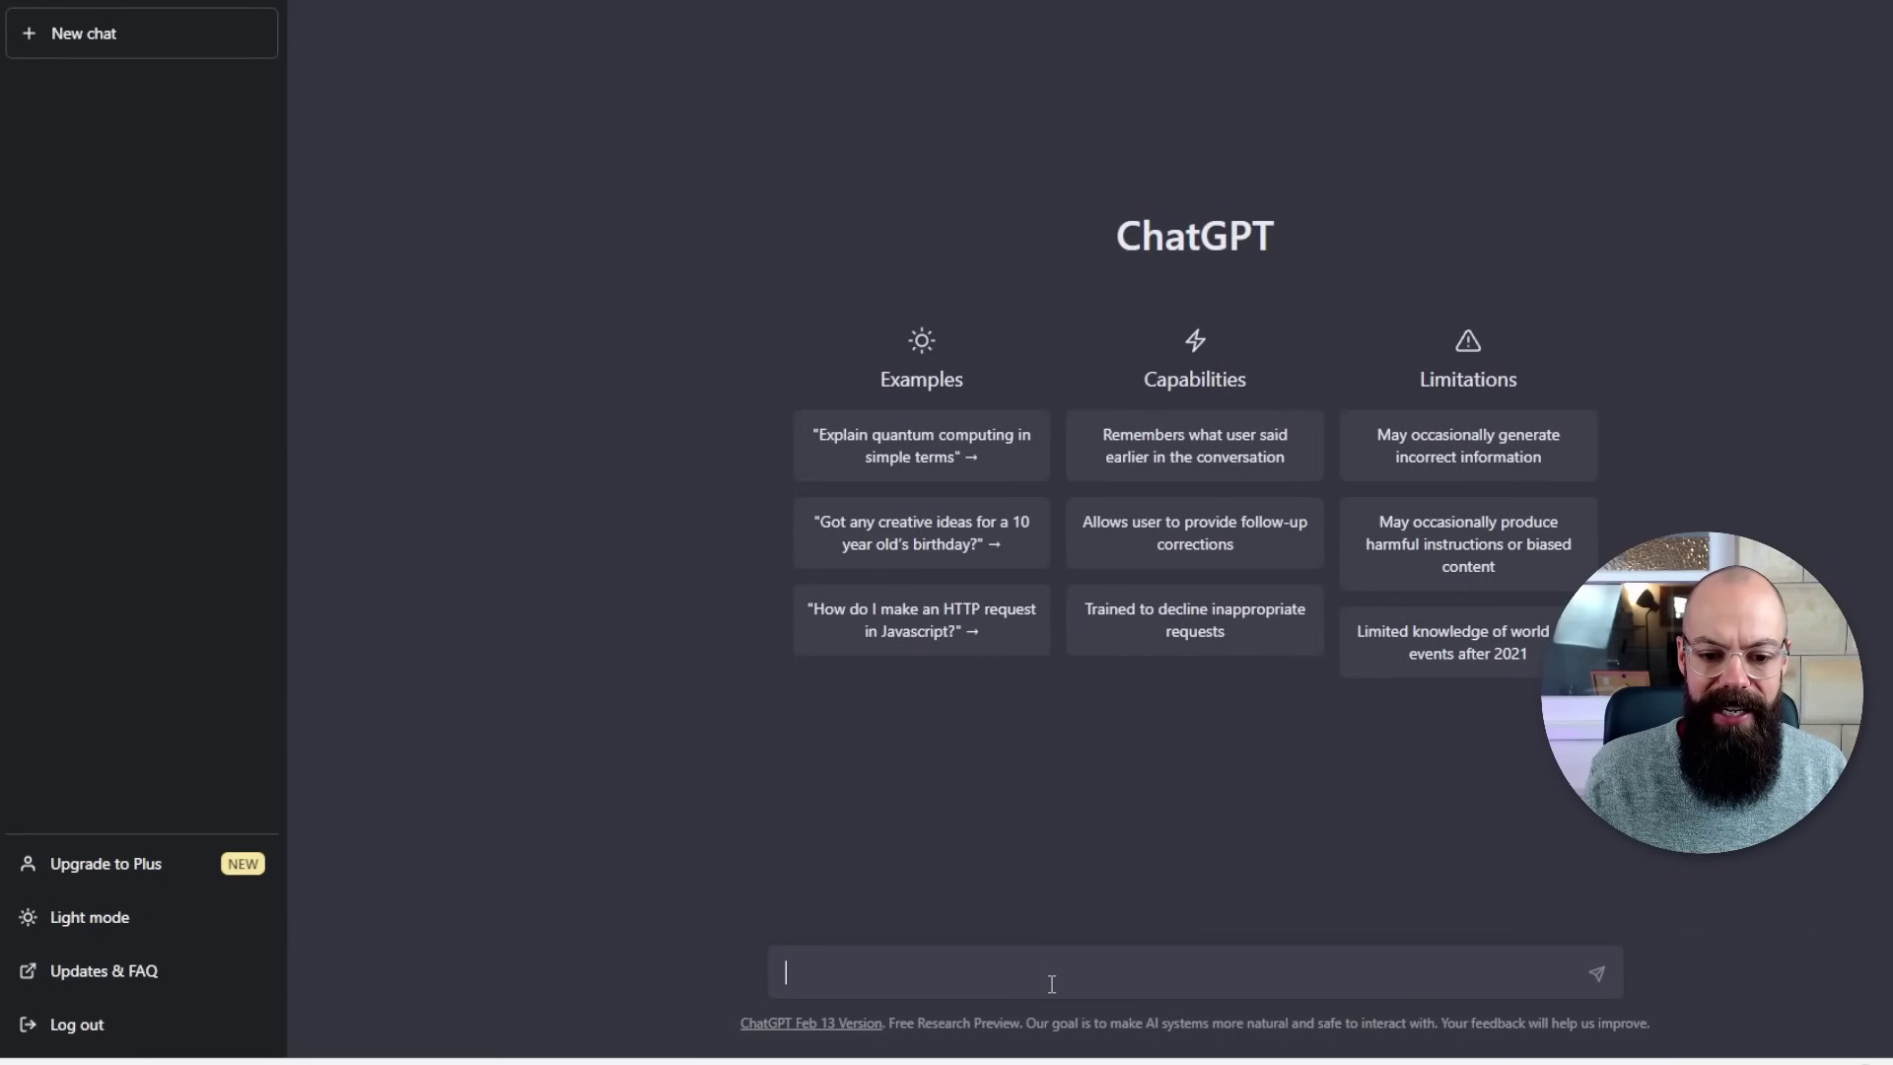
pyautogui.hotkey('ctrl', 'v')
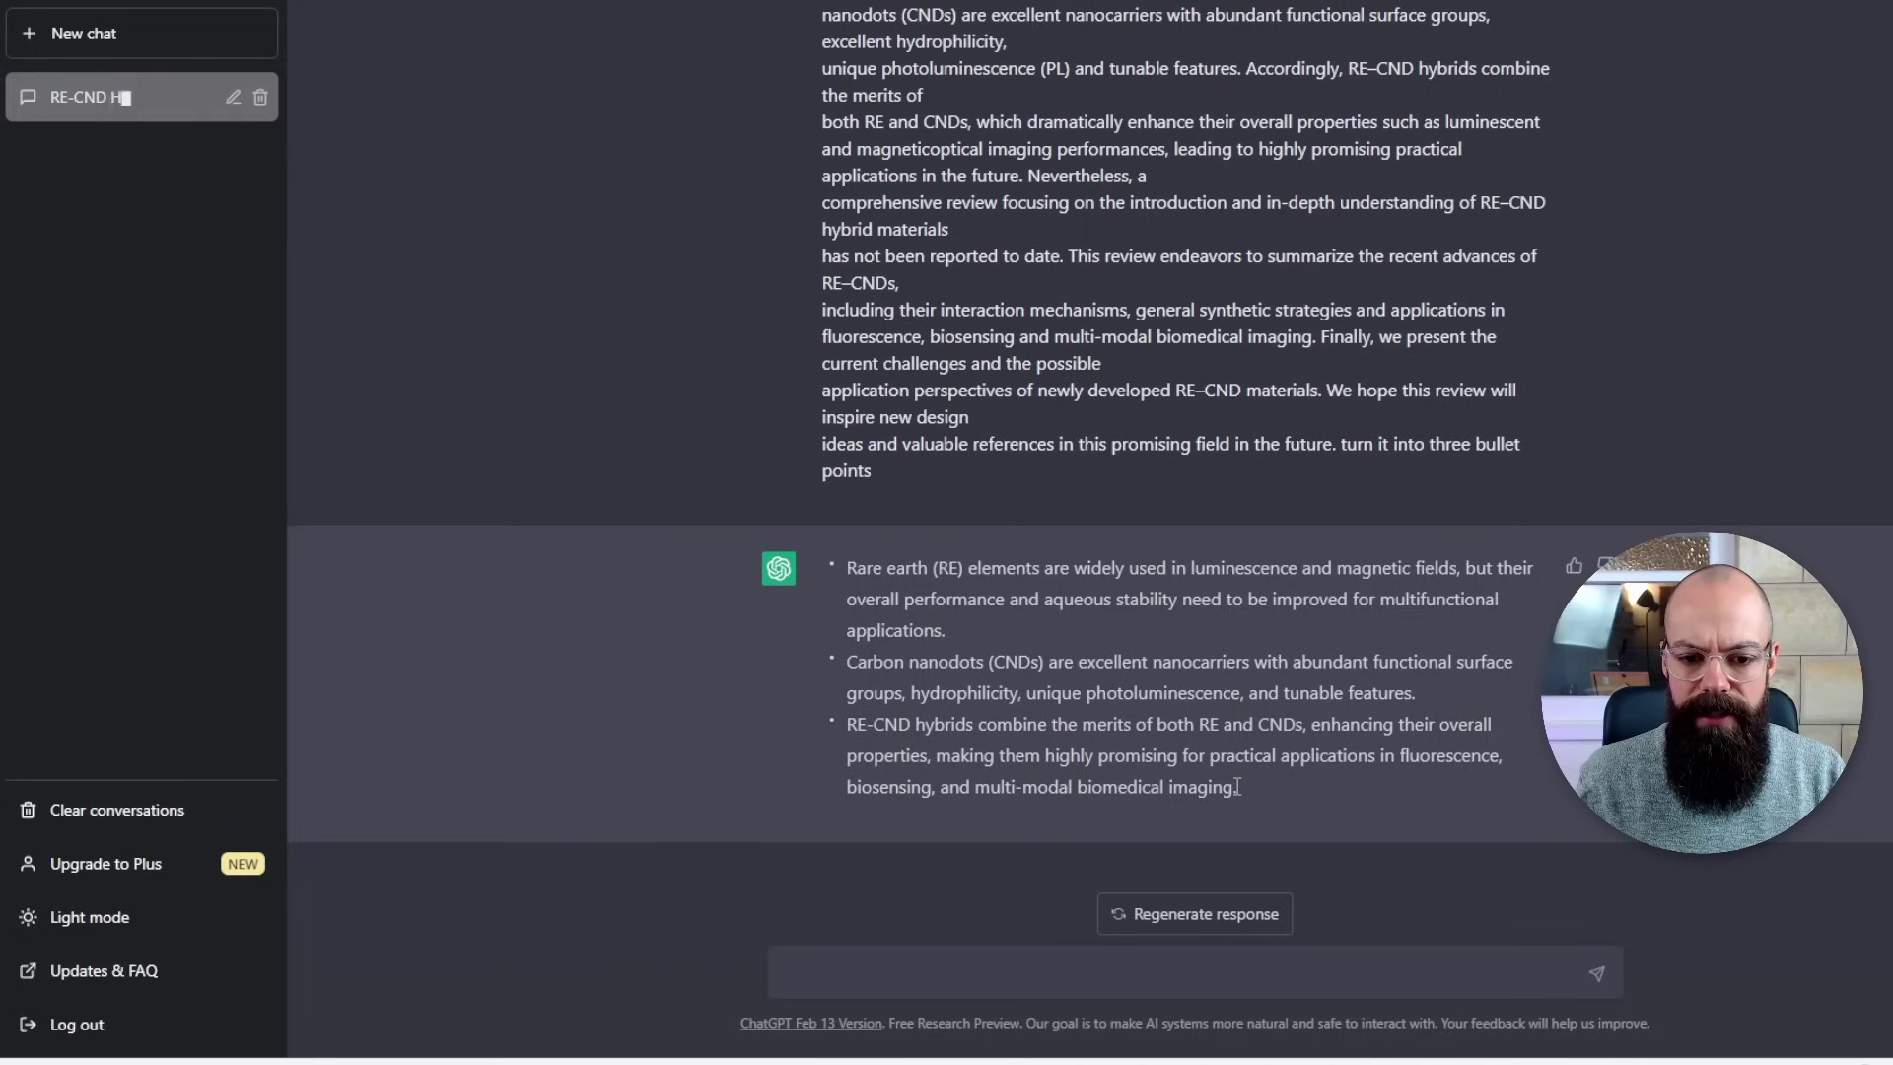
pyautogui.moveTo(1239, 785); pyautogui.dragTo(850, 567)
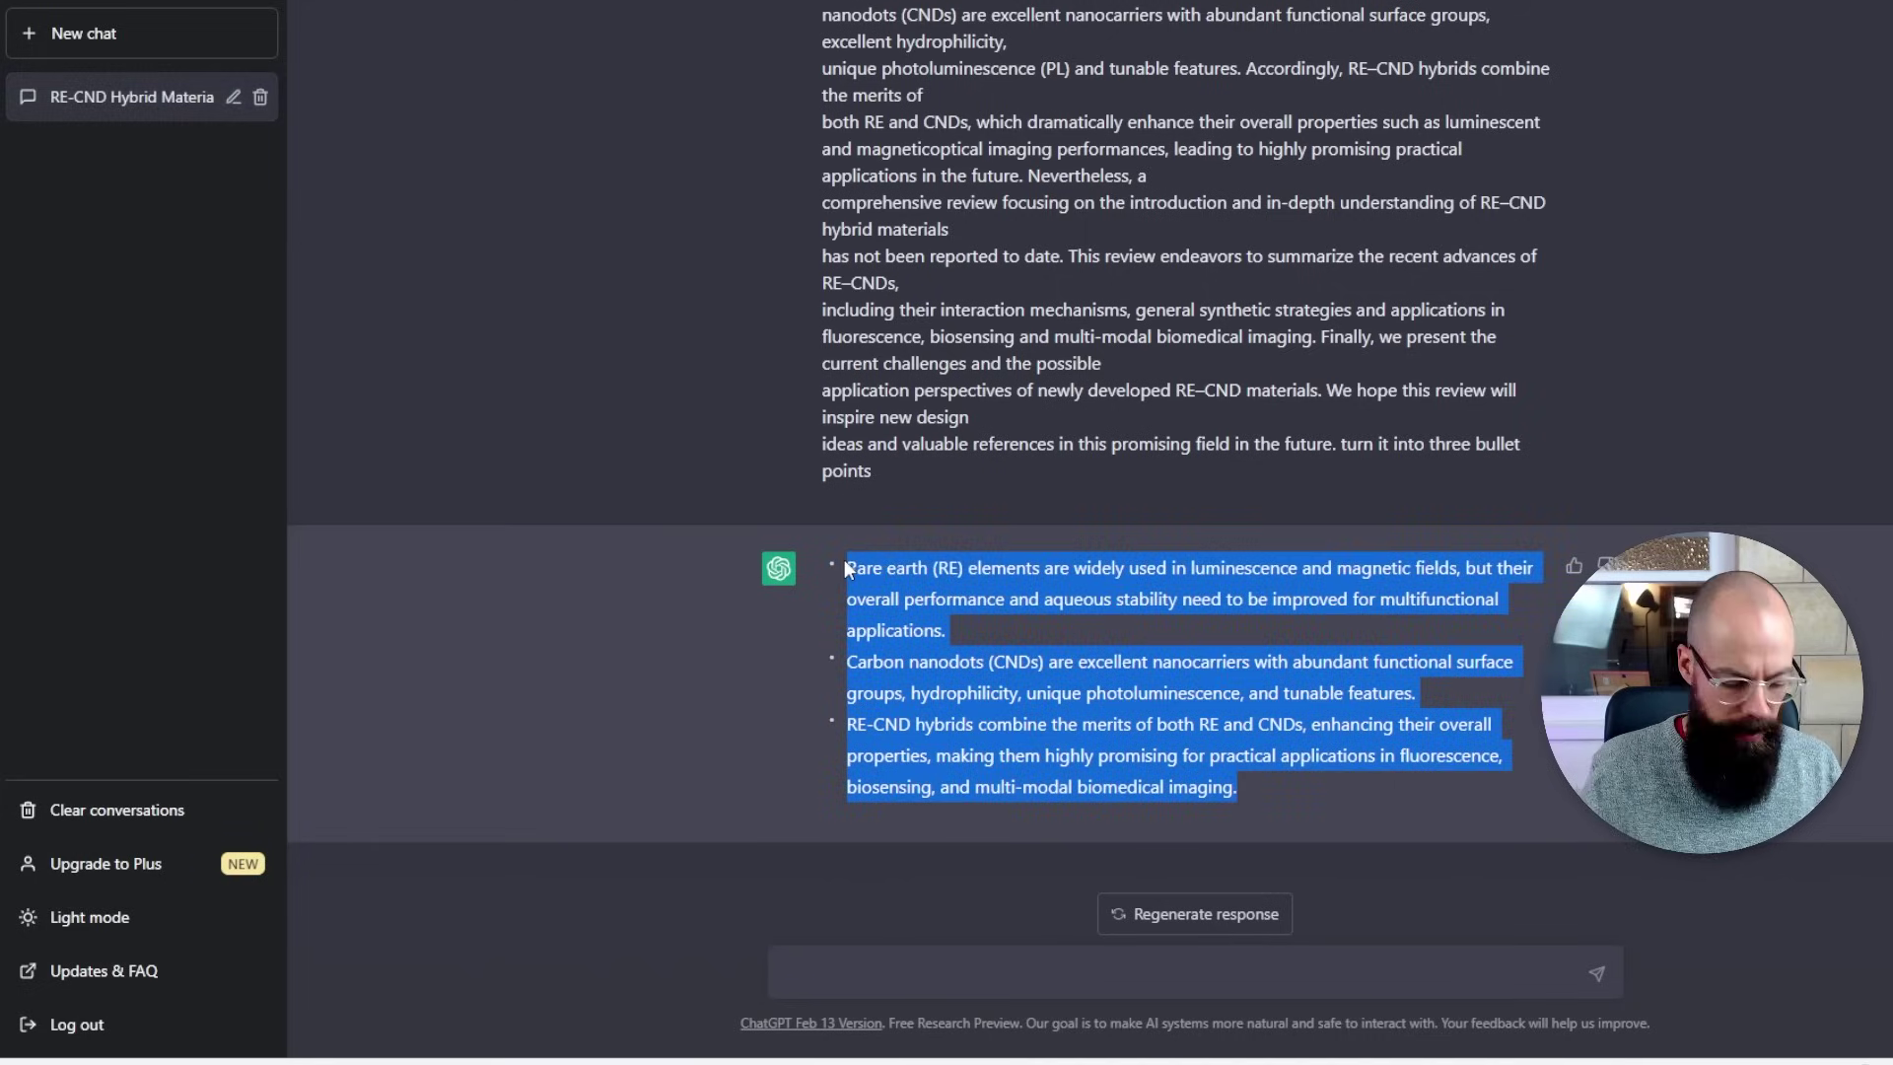
pyautogui.hotkey('alt', 'Tab')
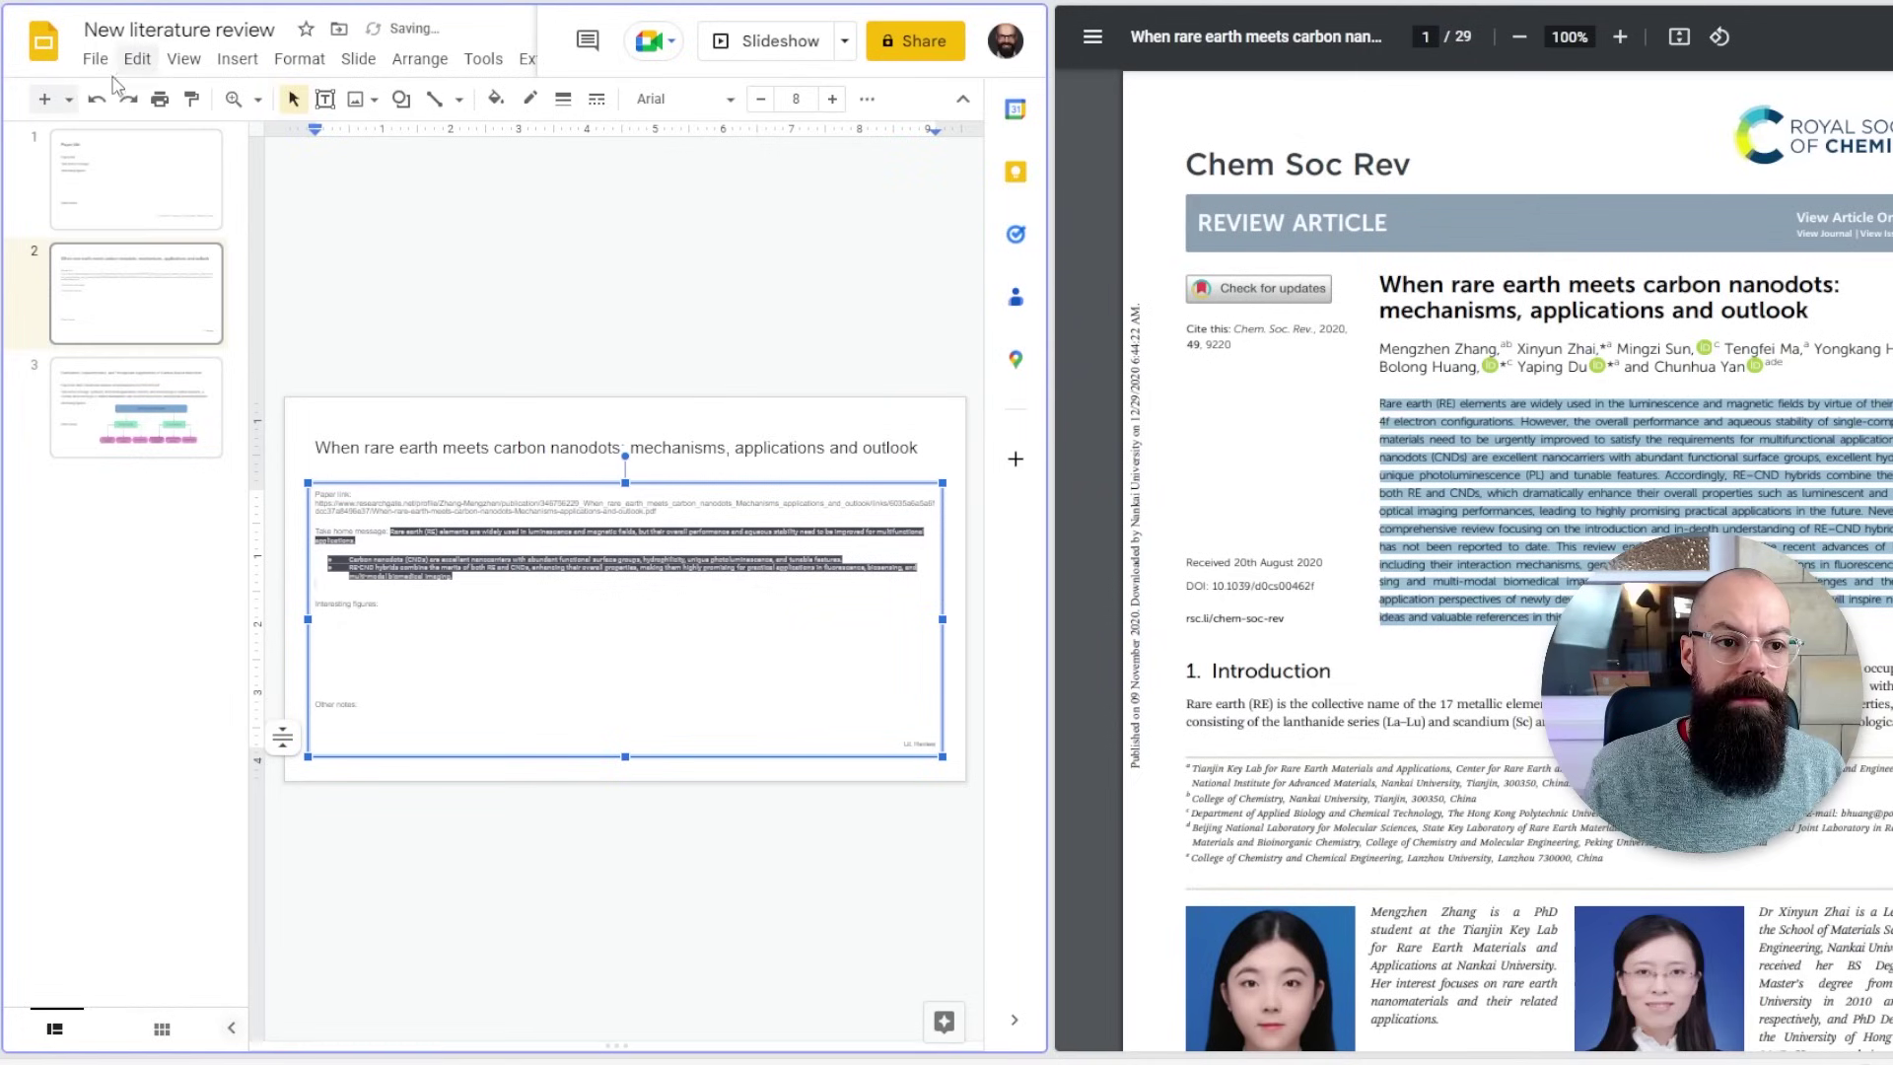
# Replace the formatted summary under 'Take home message' with a paste without formatting.
pyautogui.click(97, 98)
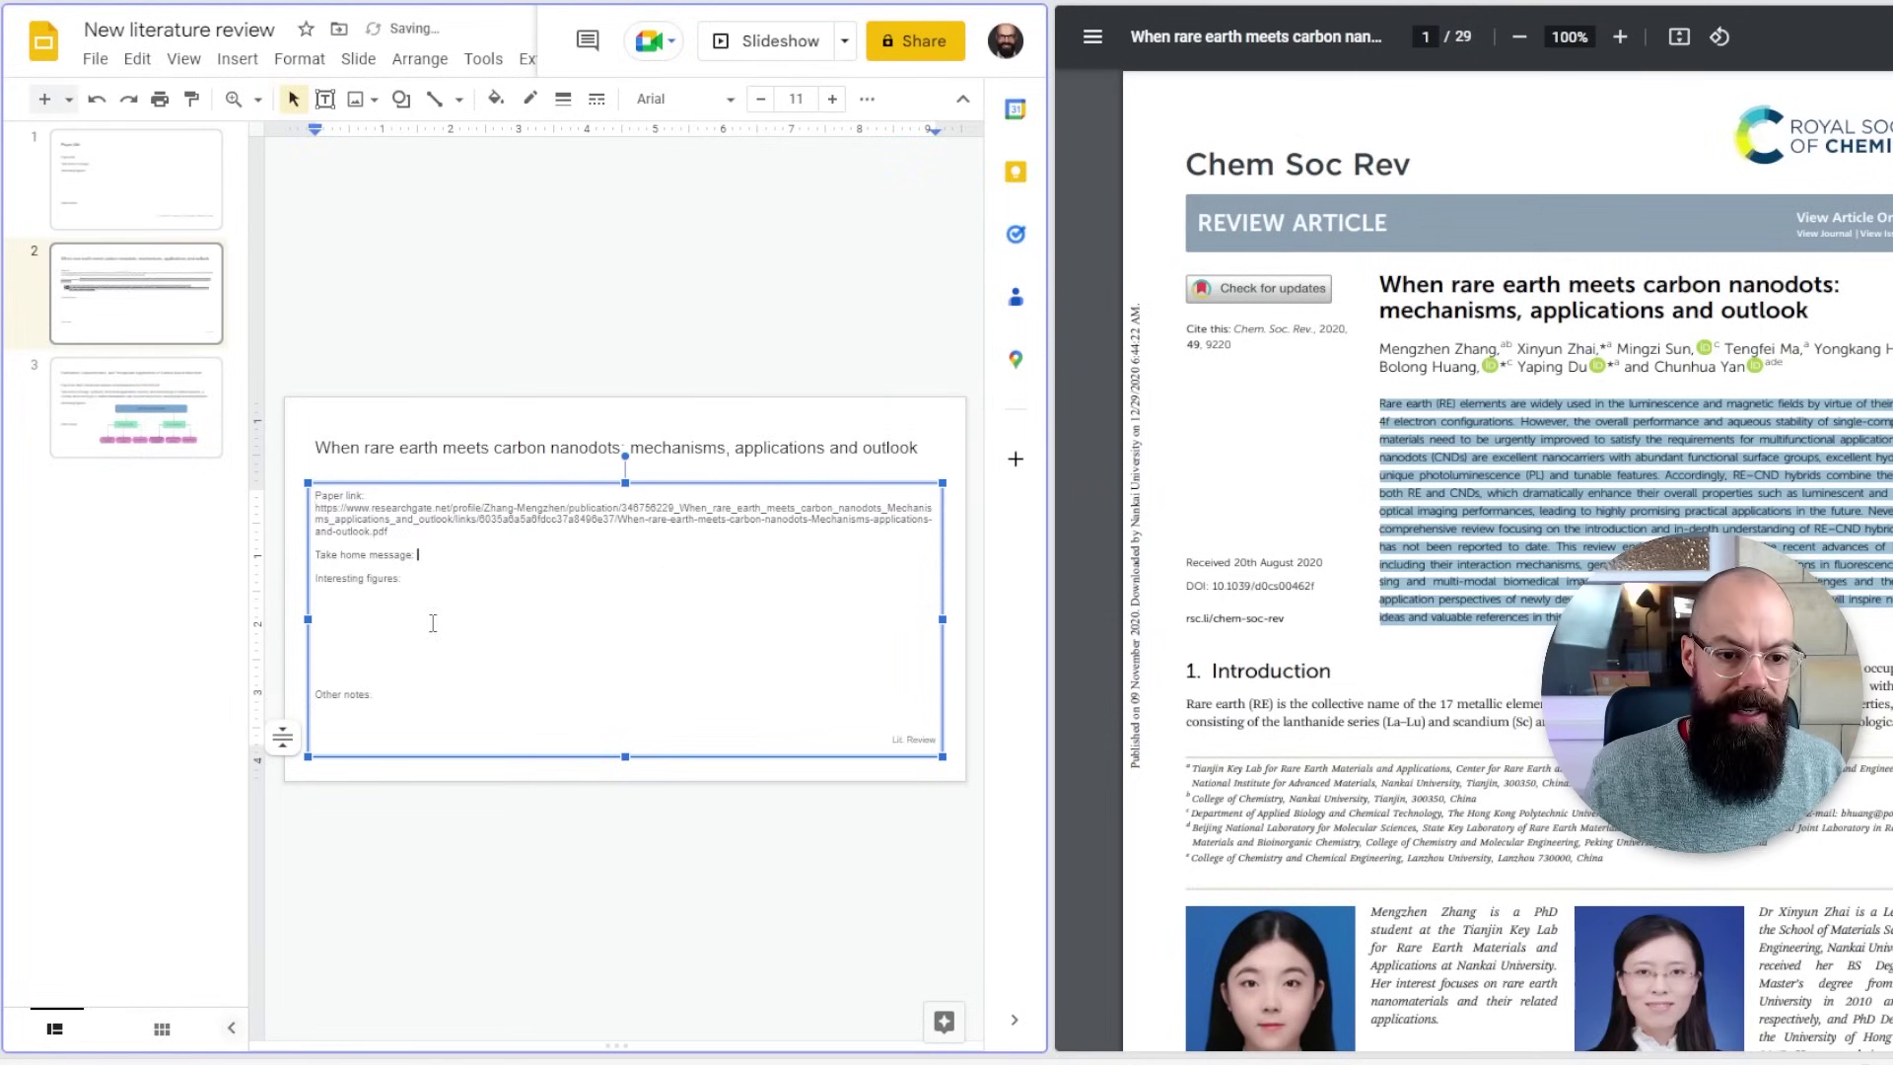
pyautogui.rightClick(328, 567)
pyautogui.click(434, 494)
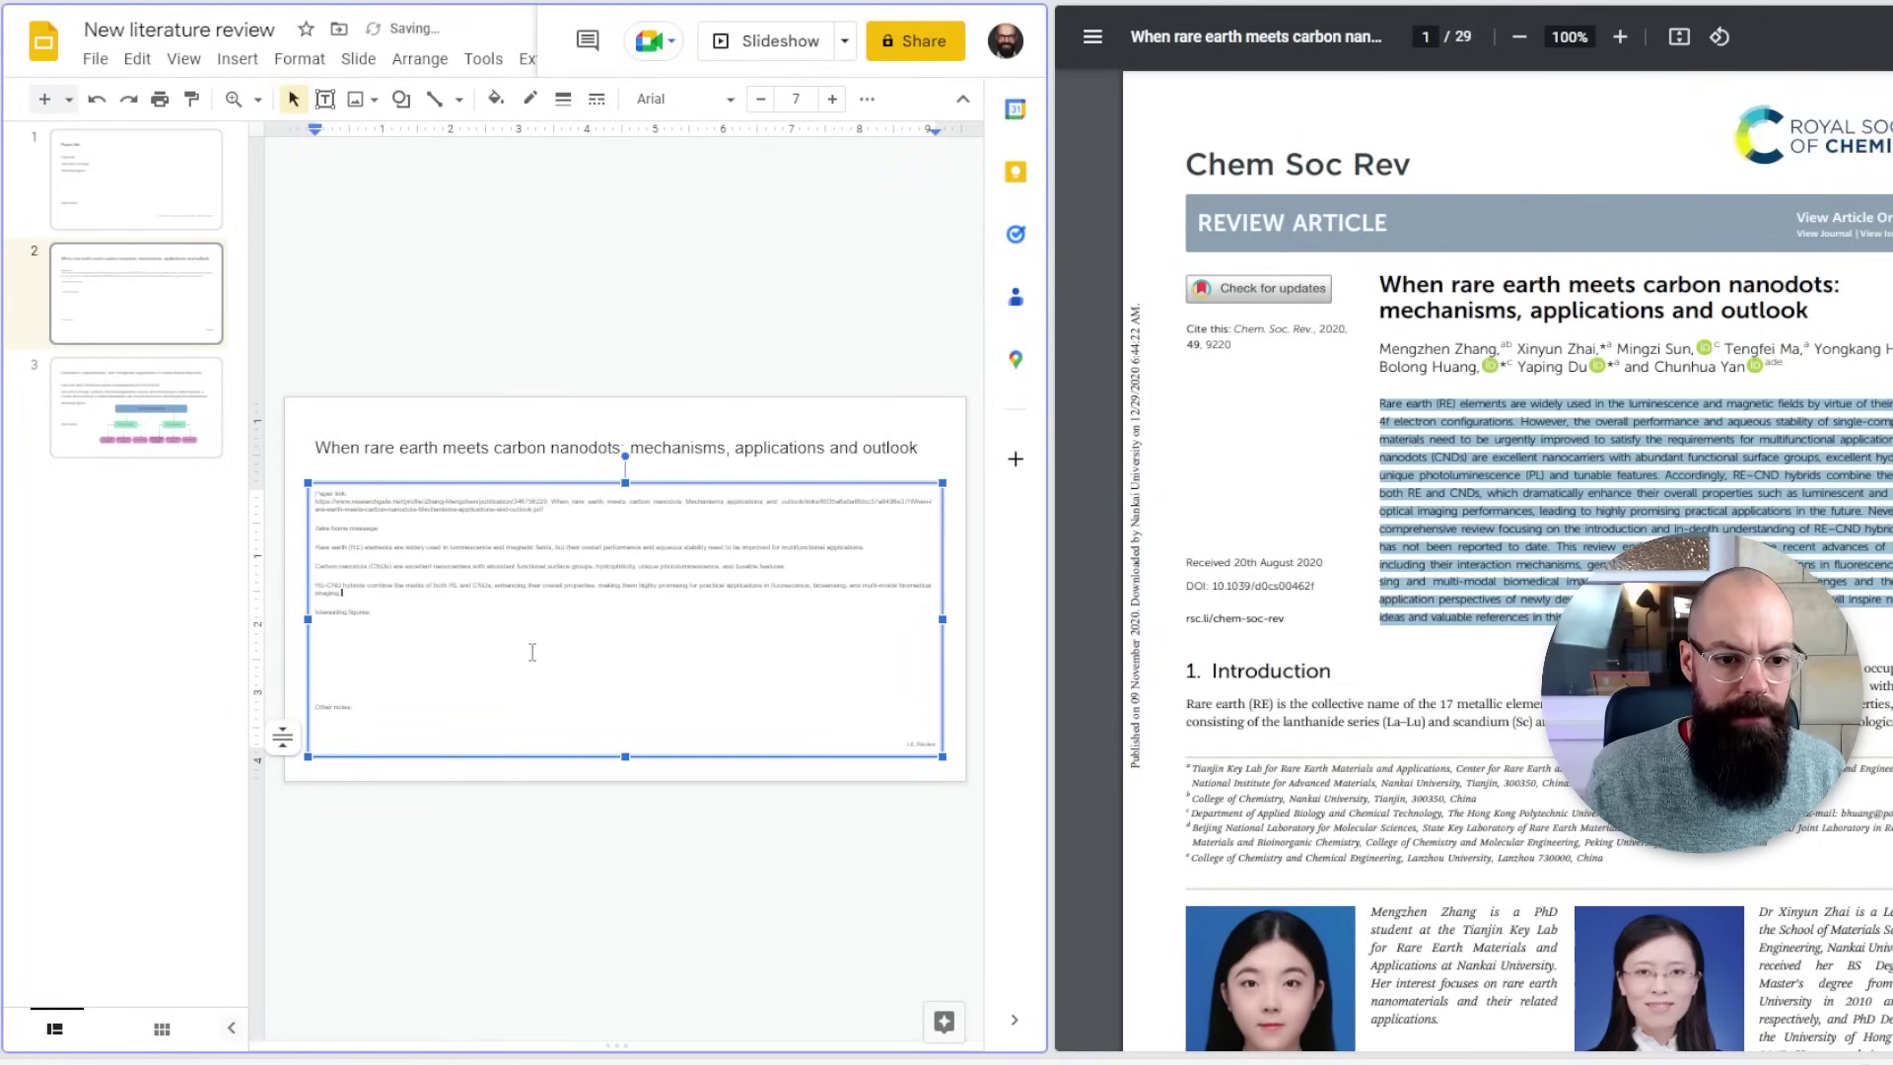